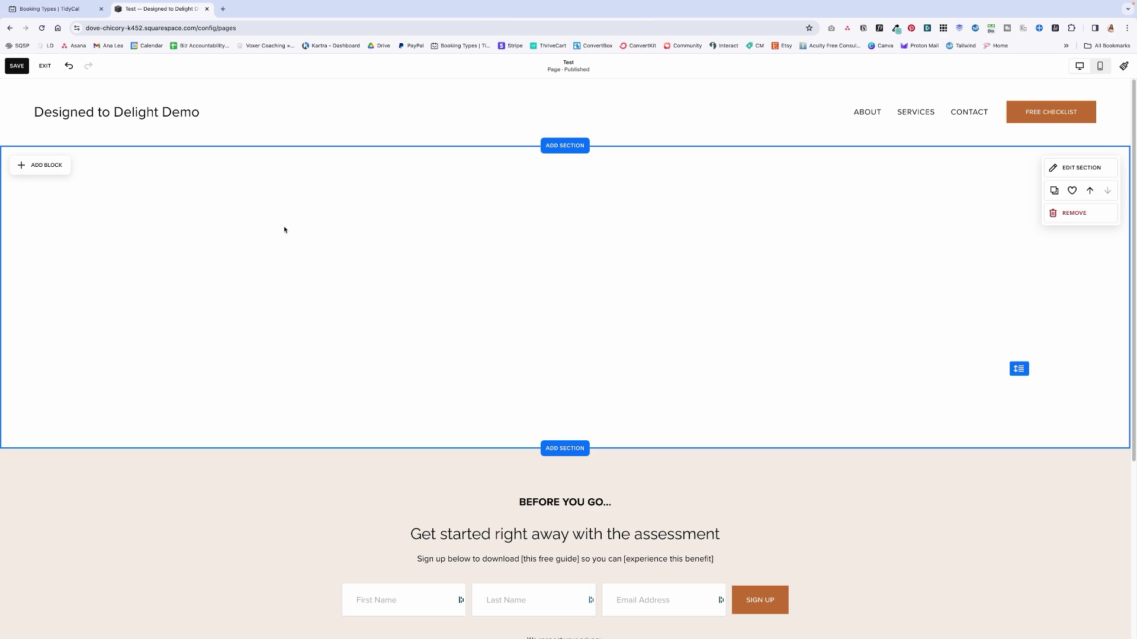
- Insert a Form block into the empty section and drag it to the page centre
{"action": "left_click", "coordinate": [58, 168]}
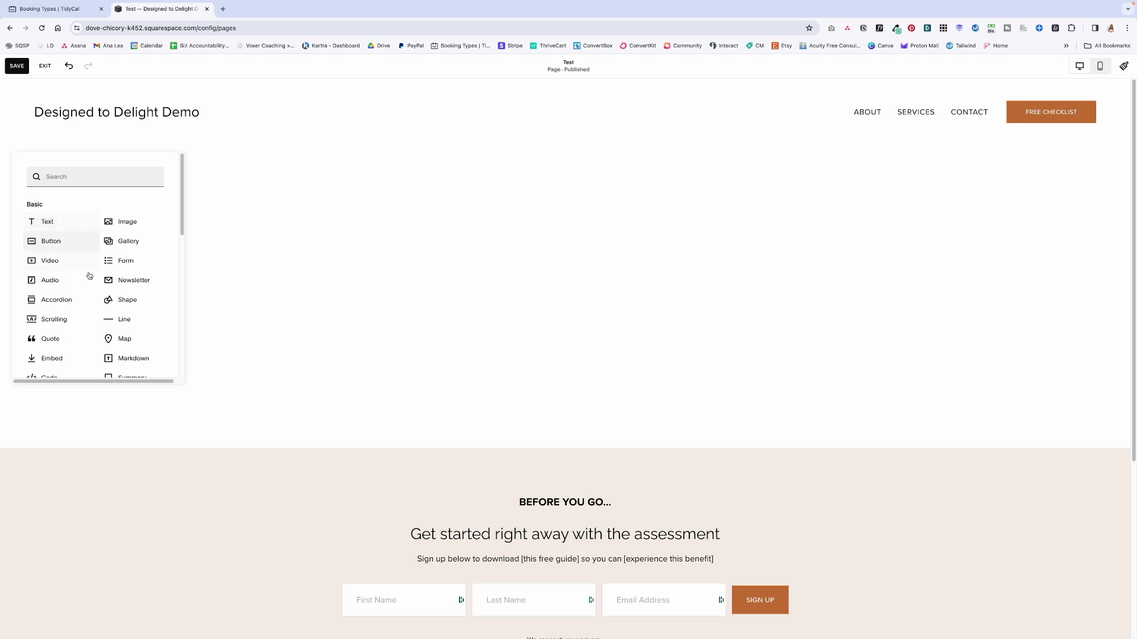
{"action": "left_click", "coordinate": [150, 266]}
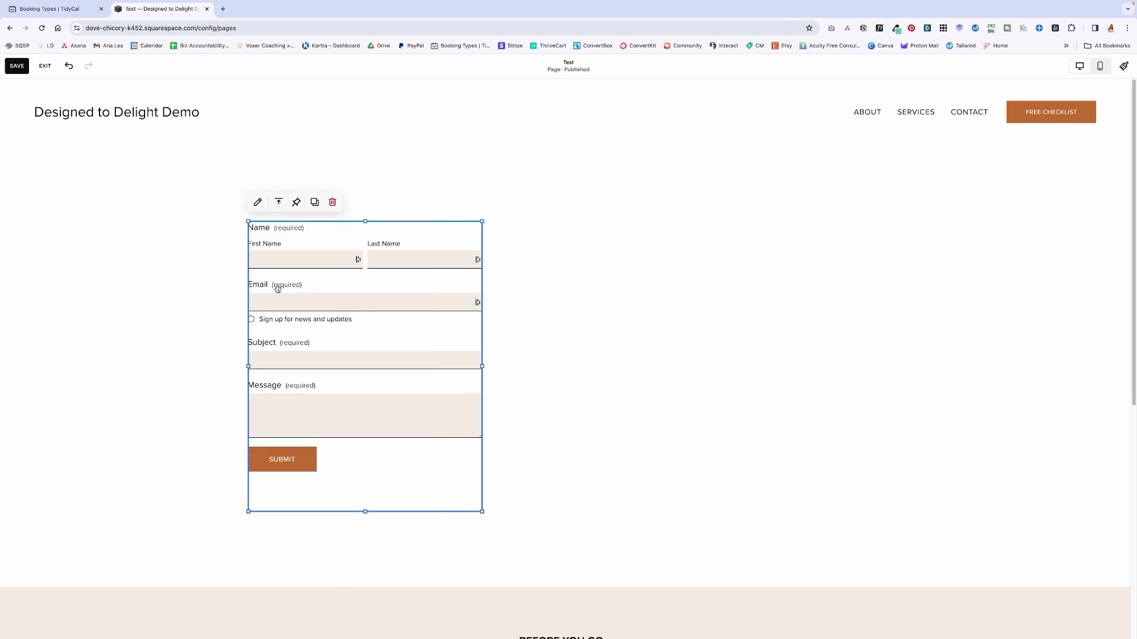
{"action": "left_click_drag", "start_coordinate": [304, 296], "coordinate": [492, 255]}
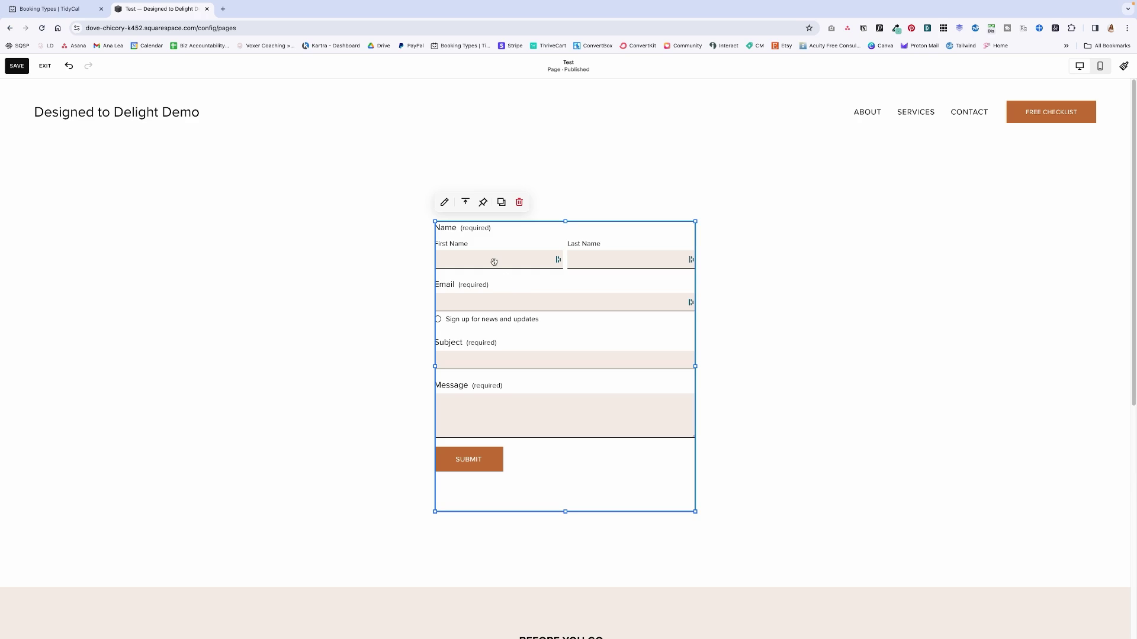
- Replace the form's Name, Email, Subject and Message fields with a single Text field
{"action": "left_click", "coordinate": [445, 203]}
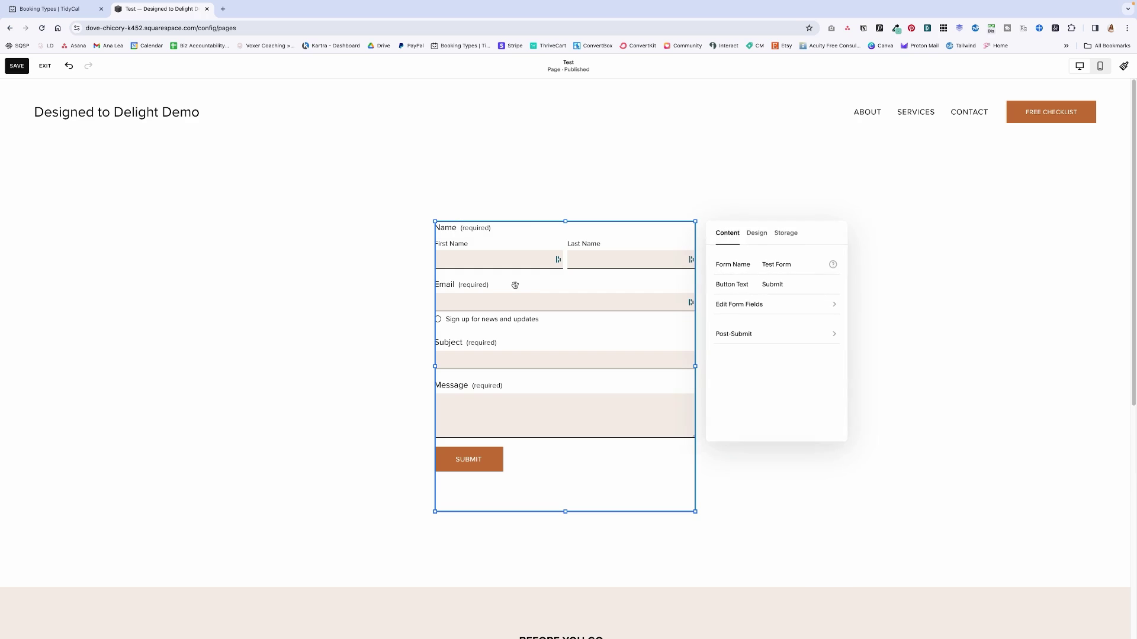
{"action": "left_click", "coordinate": [782, 305]}
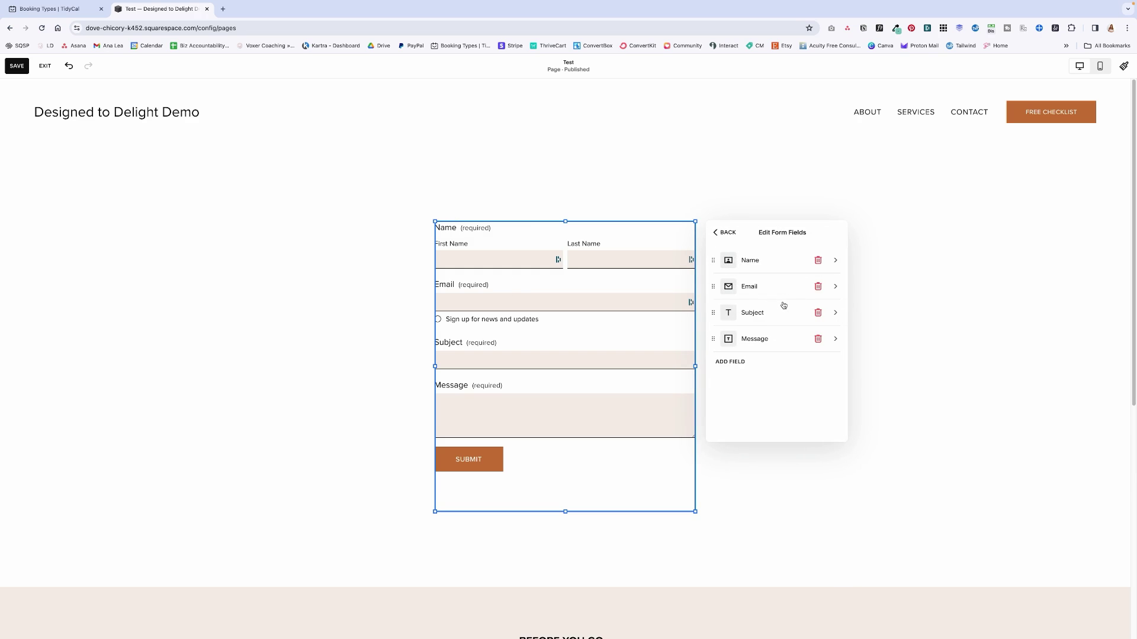
{"action": "left_click", "coordinate": [817, 261]}
{"action": "left_click", "coordinate": [817, 261]}
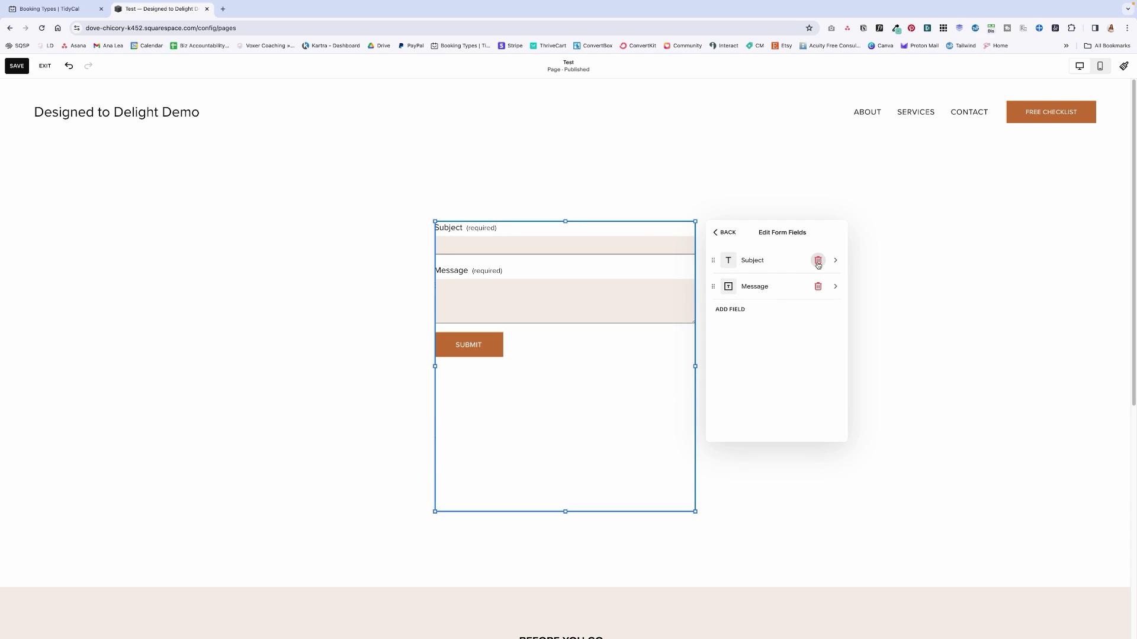
{"action": "left_click", "coordinate": [818, 261]}
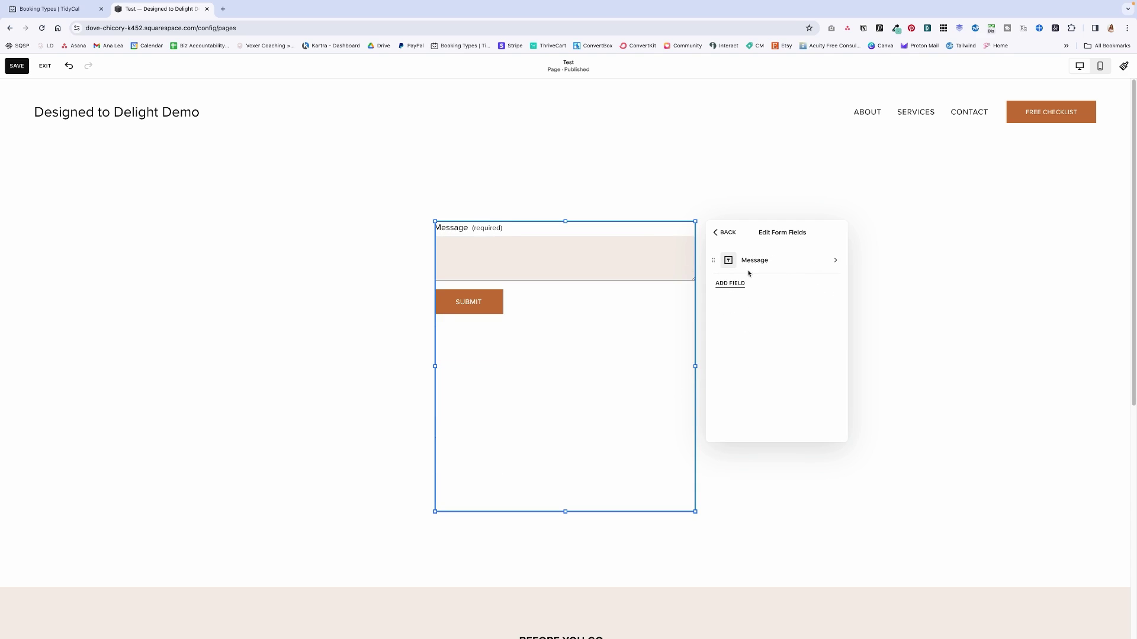
{"action": "left_click", "coordinate": [729, 289]}
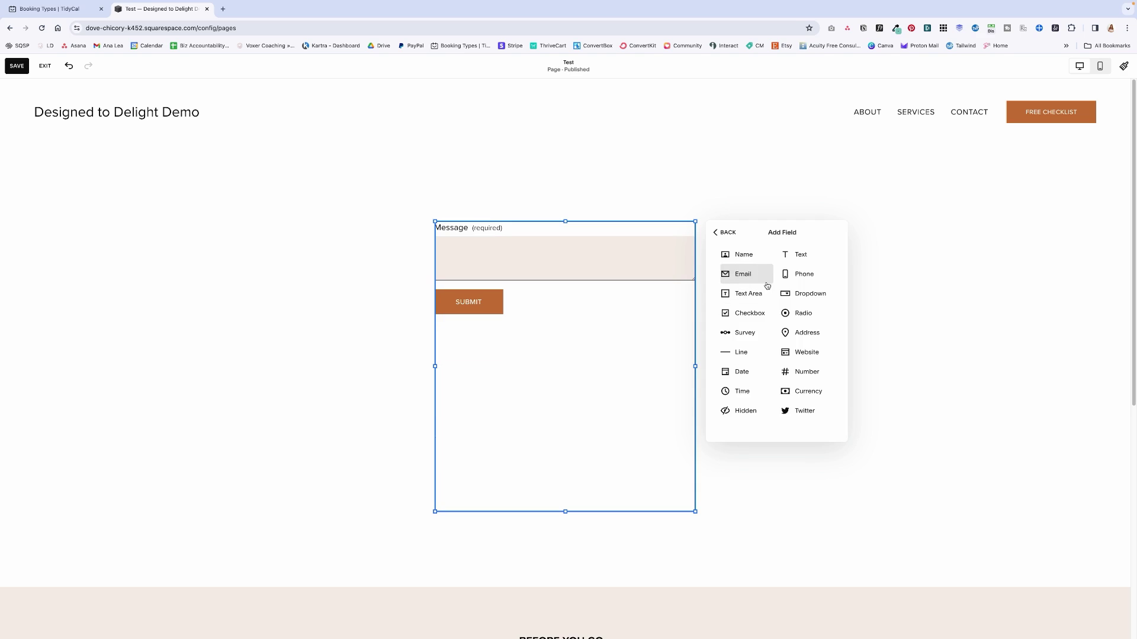
{"action": "left_click", "coordinate": [803, 260]}
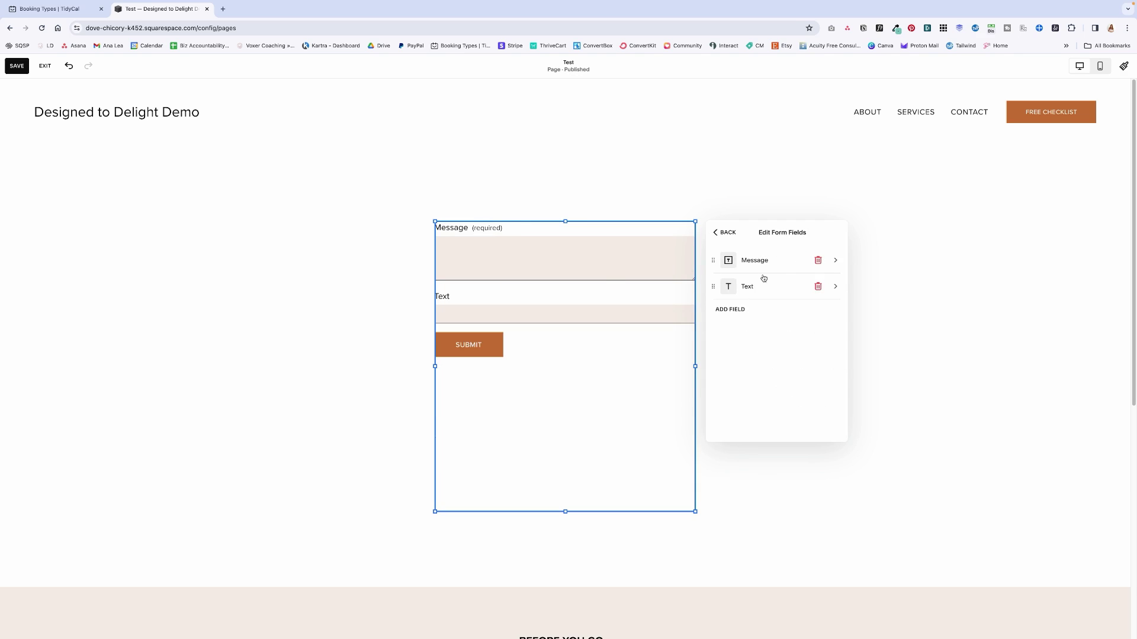
{"action": "left_click", "coordinate": [814, 259]}
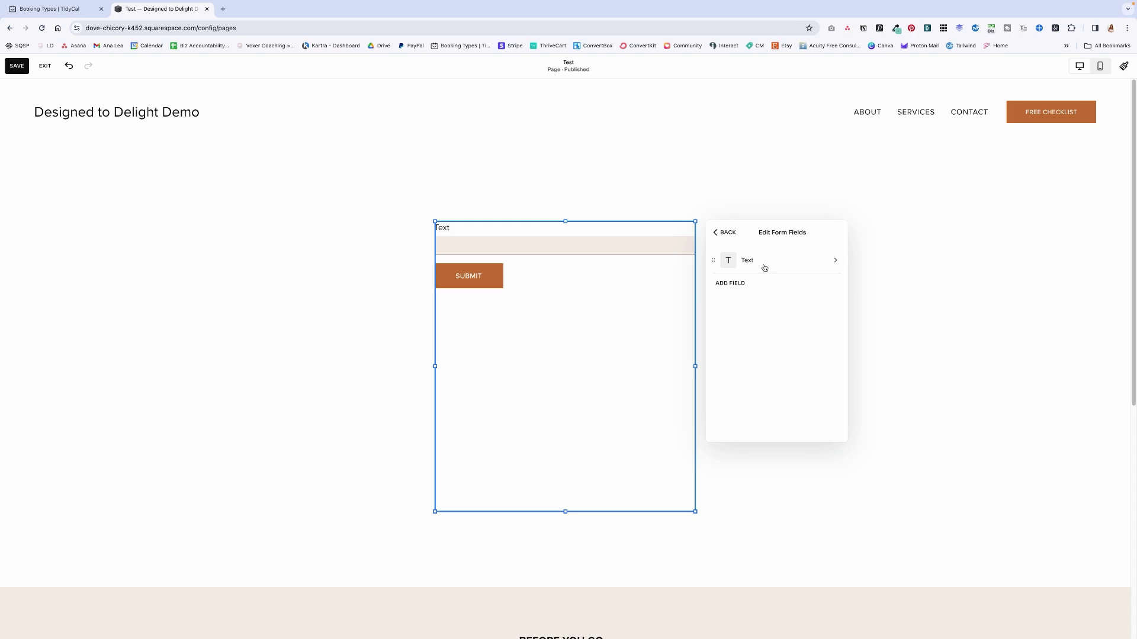
- Label the Text field 'What do you do in your business?'
{"action": "left_click", "coordinate": [763, 263]}
{"action": "left_click_drag", "start_coordinate": [730, 261], "coordinate": [707, 263]}
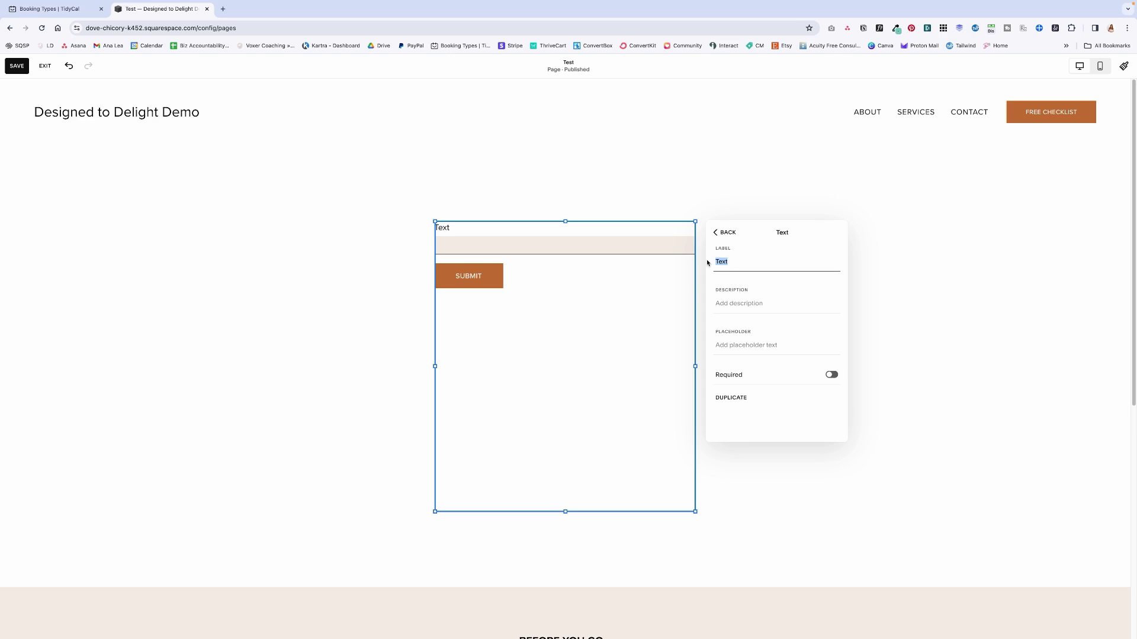
{"action": "type", "text": "What stage of business"}
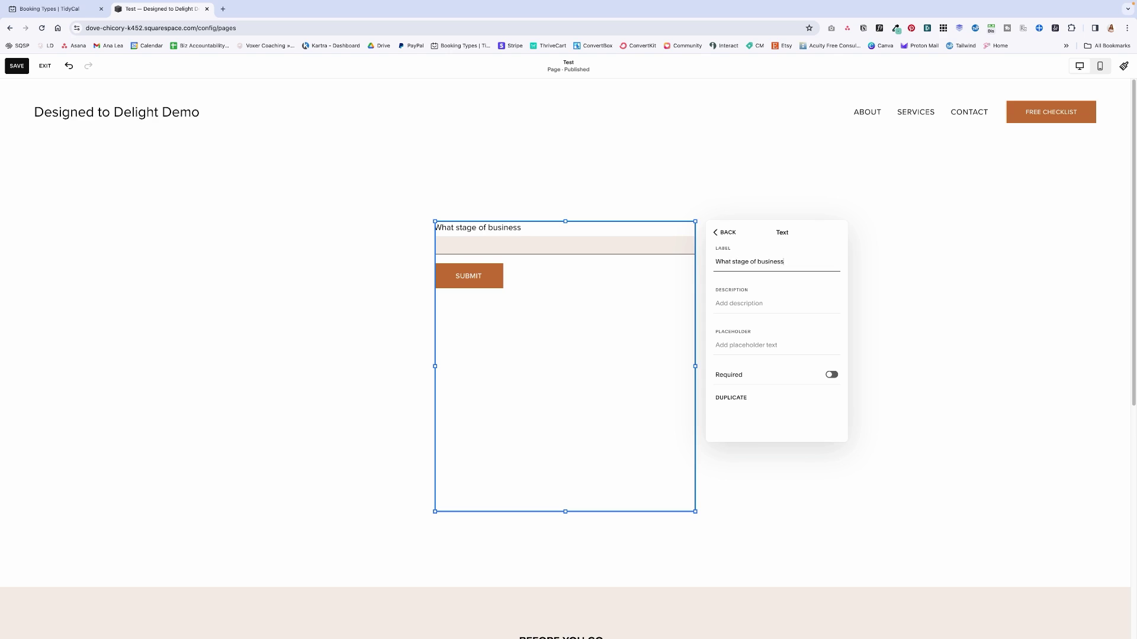
{"action": "type", "text": " are you in?"}
{"action": "left_click_drag", "start_coordinate": [817, 261], "coordinate": [716, 259]}
{"action": "type", "text": "What do you do in your business?"}
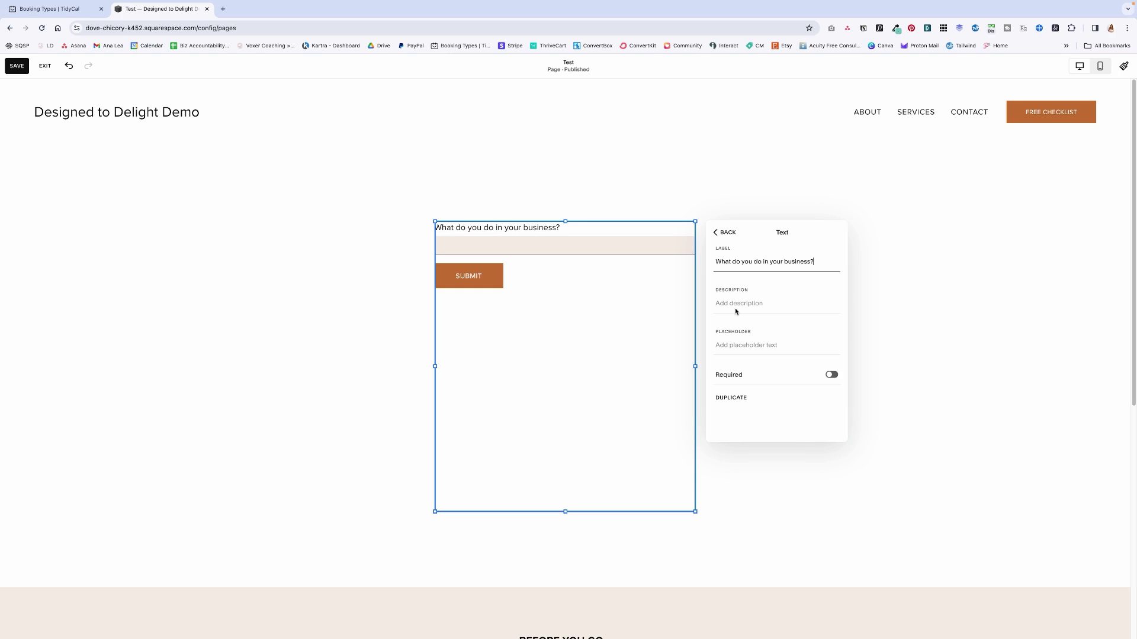
- Mark the question required, with placeholder 'Describe your business' and a brevity description
{"action": "left_click", "coordinate": [734, 349]}
{"action": "type", "text": "Describe your business"}
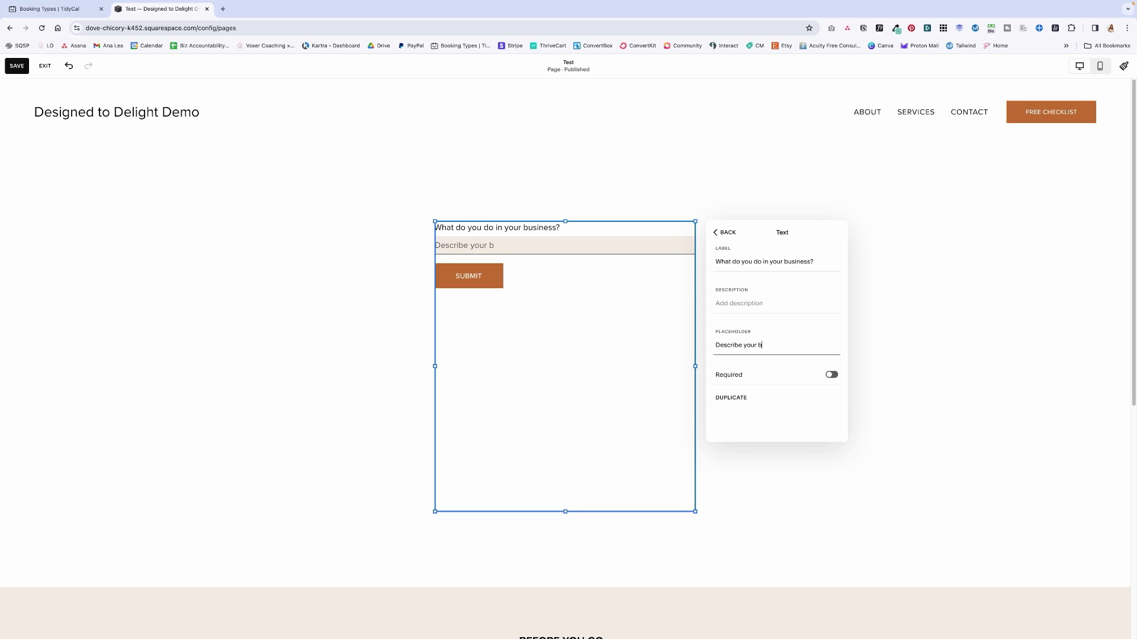
{"action": "left_click", "coordinate": [831, 376]}
{"action": "left_click", "coordinate": [750, 301]}
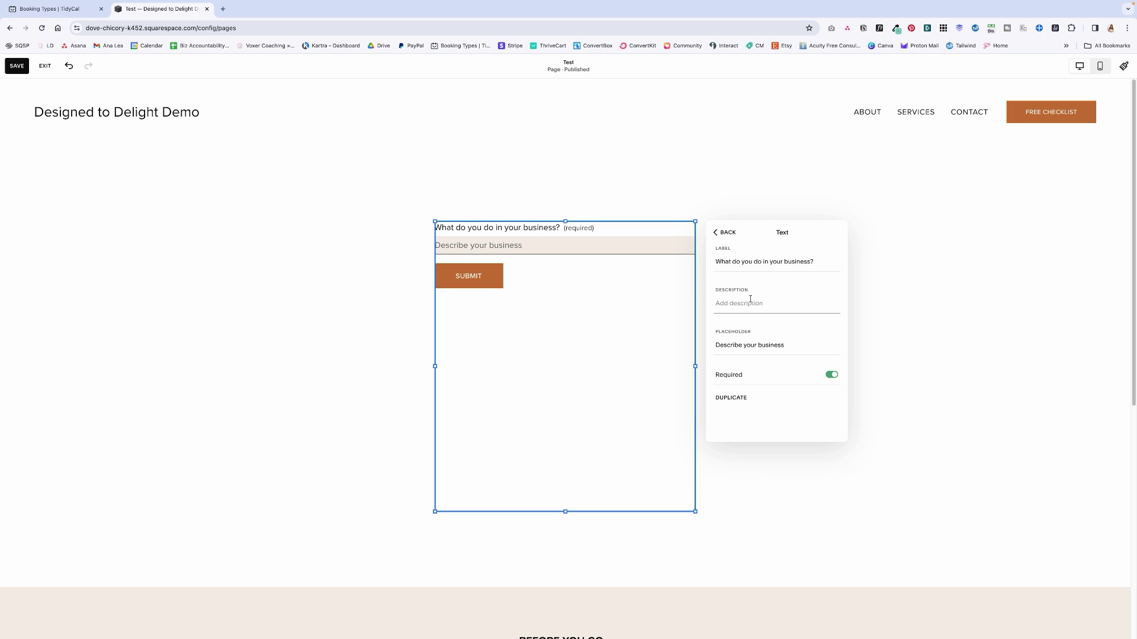
{"action": "type", "text": "Please be "}
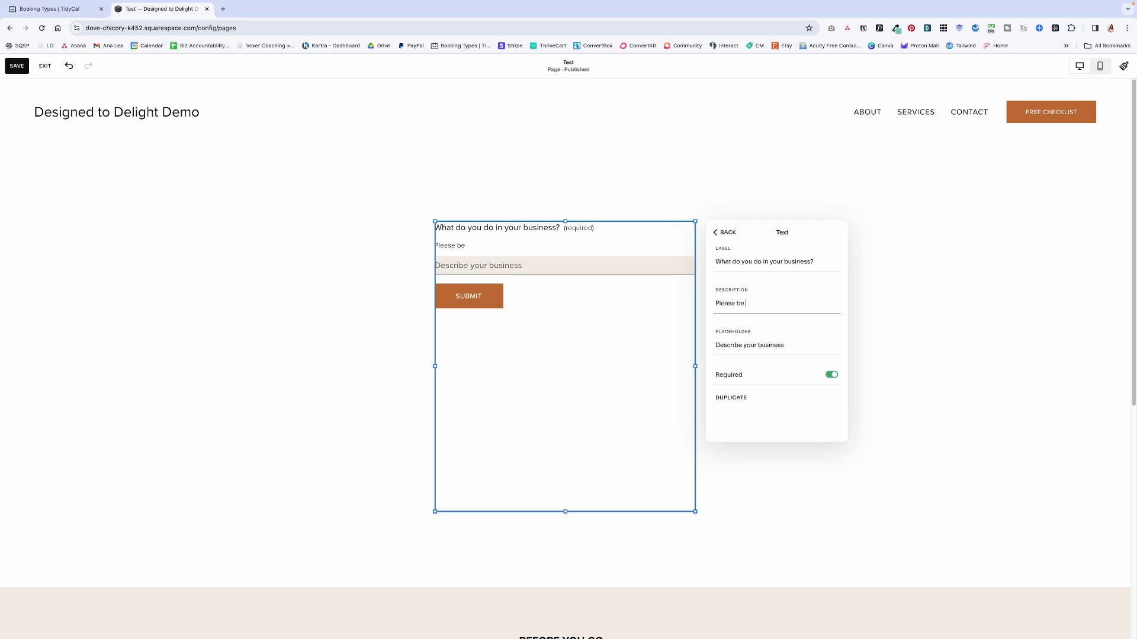
{"action": "type", "text": "brief and specify your industry"}
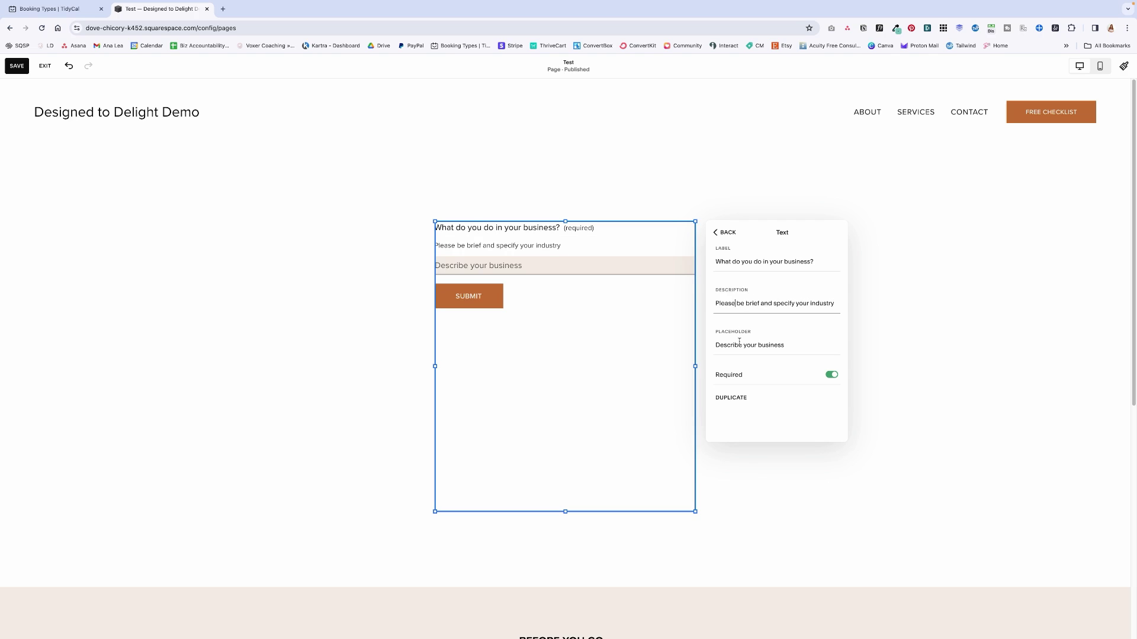
{"action": "key", "text": "Tab"}
- Clear the question's placeholder and description text, leaving both empty
{"action": "left_click", "coordinate": [520, 267]}
{"action": "left_click_drag", "start_coordinate": [801, 344], "coordinate": [716, 344]}
{"action": "key", "text": "BackSpace"}
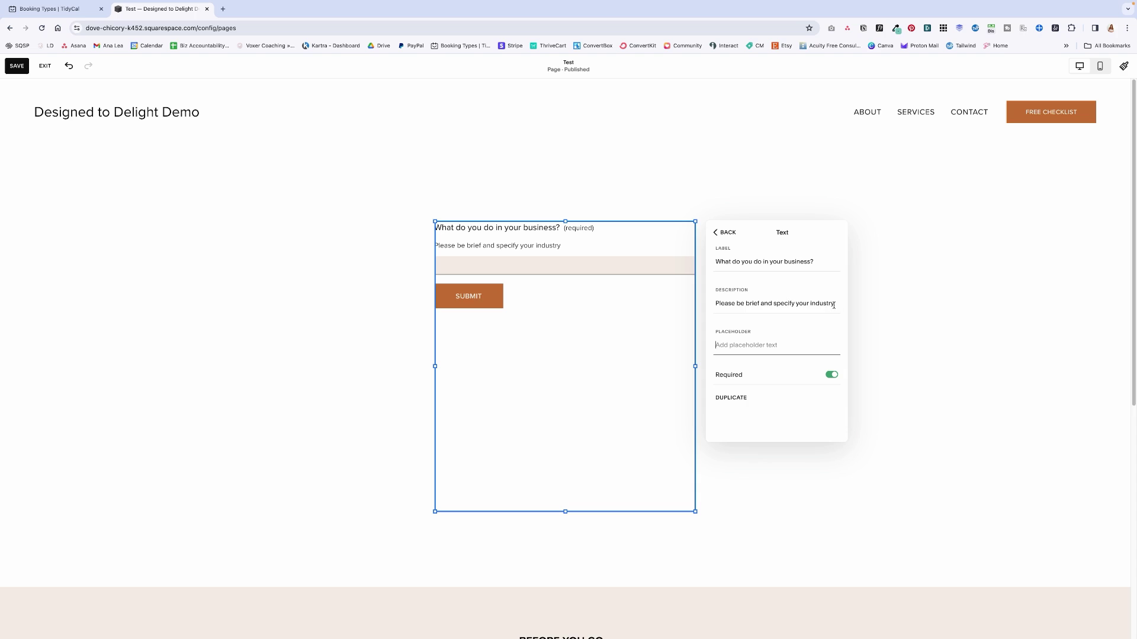
{"action": "left_click_drag", "start_coordinate": [834, 303], "coordinate": [711, 303]}
{"action": "key", "text": "BackSpace"}
{"action": "left_click", "coordinate": [723, 233]}
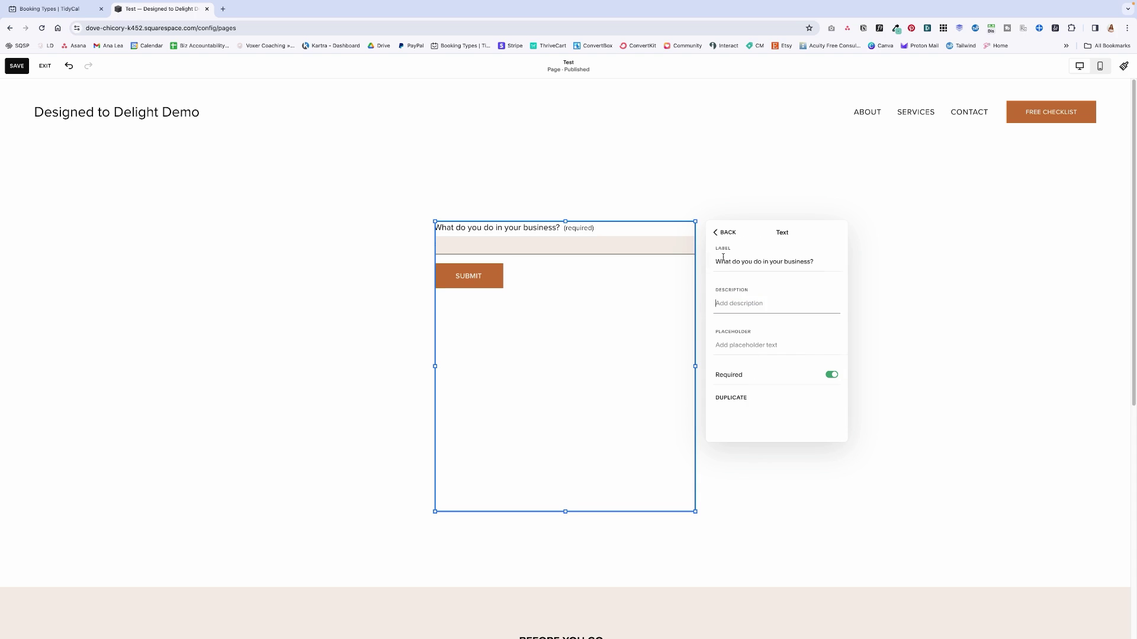
{"action": "left_click", "coordinate": [734, 285]}
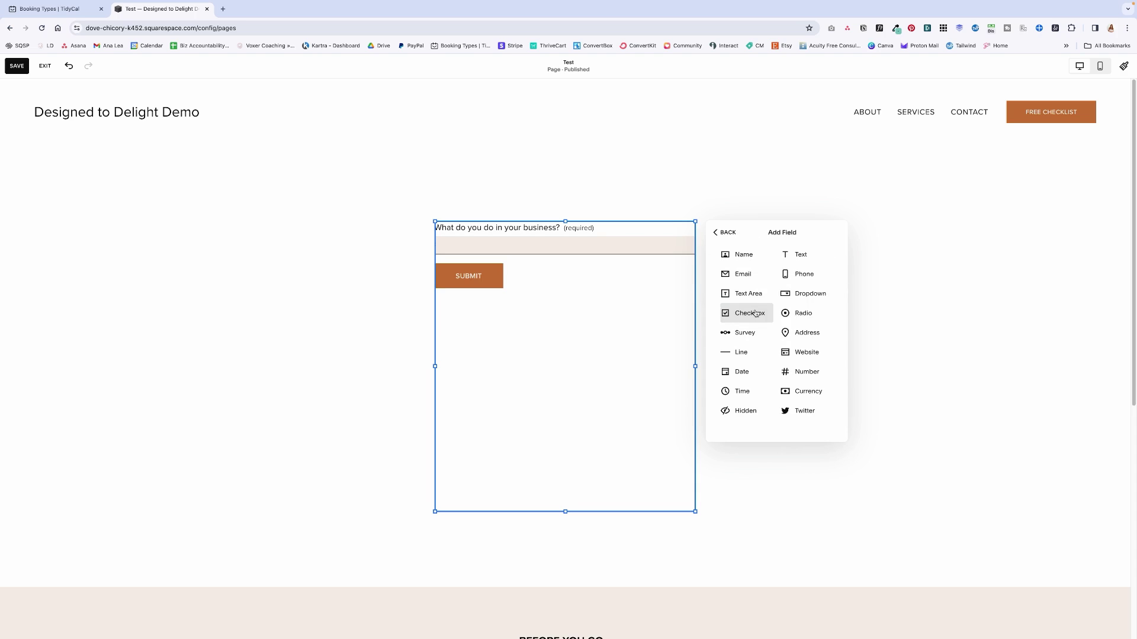
- Add a Radio field labelled 'How long have you been in business?'
{"action": "left_click", "coordinate": [806, 314]}
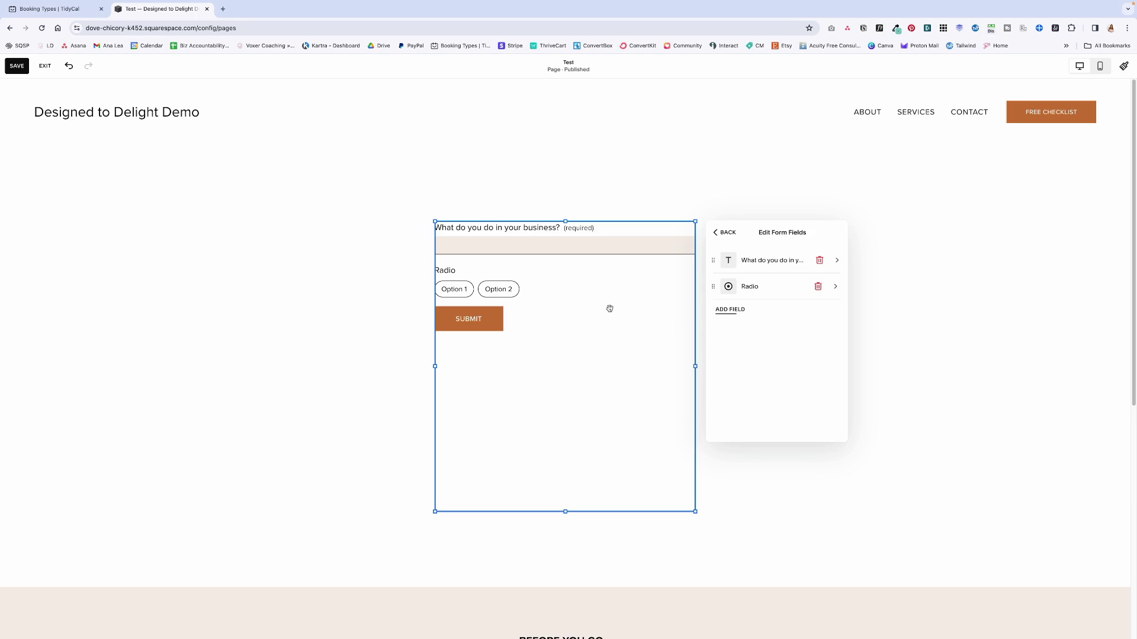
{"action": "left_click", "coordinate": [761, 287]}
{"action": "double_click", "coordinate": [724, 261]}
{"action": "type", "text": "How long have you"}
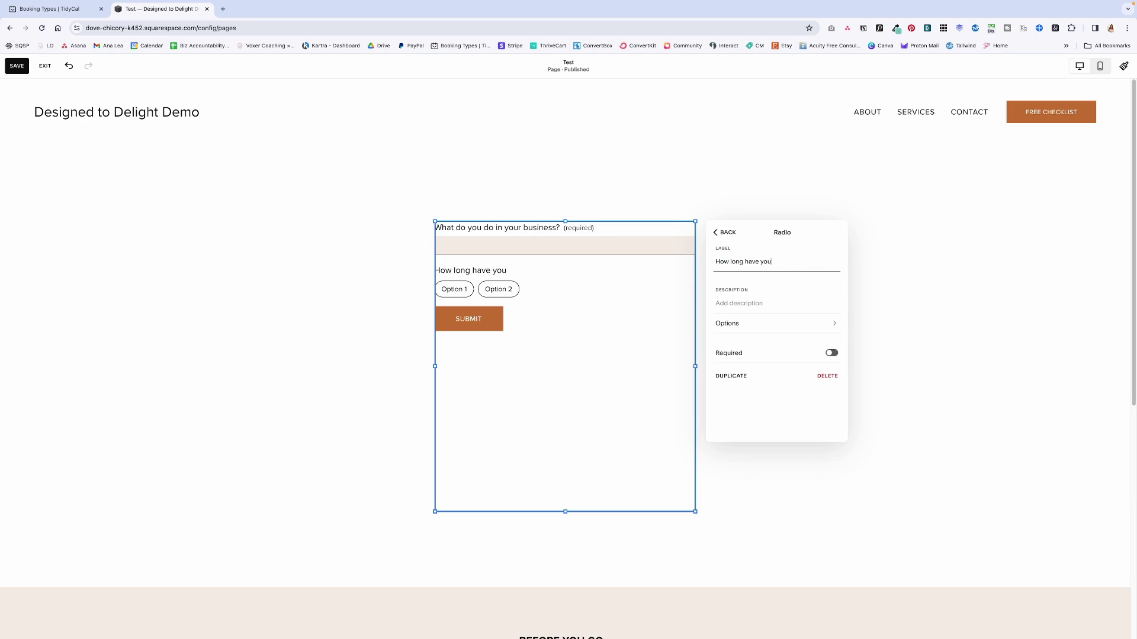
{"action": "type", "text": " been in business?"}
- Give the radio question choices Less than 1 year, 1-3 years, 3-5 years and 5+ years
{"action": "left_click", "coordinate": [753, 329]}
{"action": "triple_click", "coordinate": [726, 255]}
{"action": "type", "text": "Less than 1 year"}
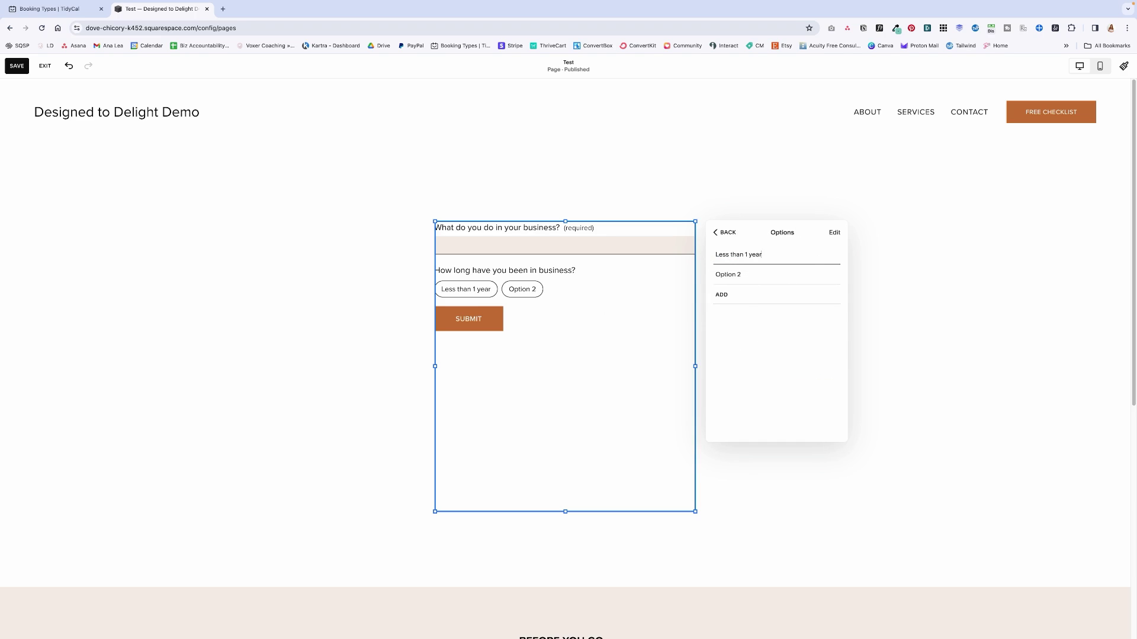
{"action": "key", "text": "Tab"}
{"action": "type", "text": "1-3 years"}
{"action": "key", "text": "Return"}
{"action": "type", "text": "3-5 years"}
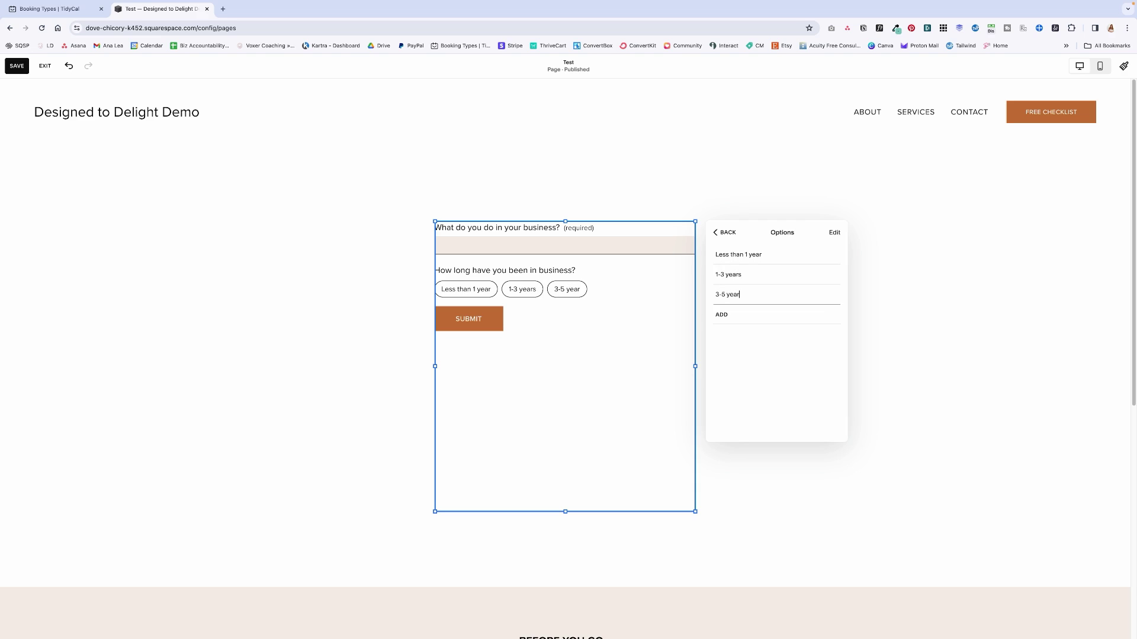
{"action": "left_click", "coordinate": [722, 314]}
{"action": "type", "text": "5+ years"}
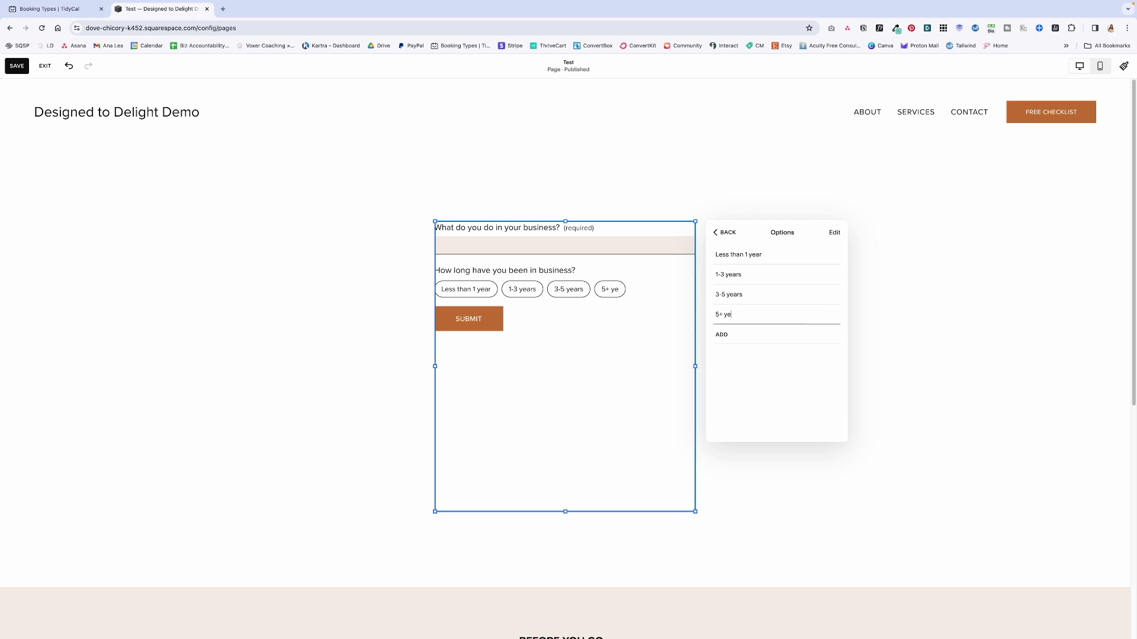
- Leave the radio question optional, with Required switched back off
{"action": "left_click", "coordinate": [725, 234]}
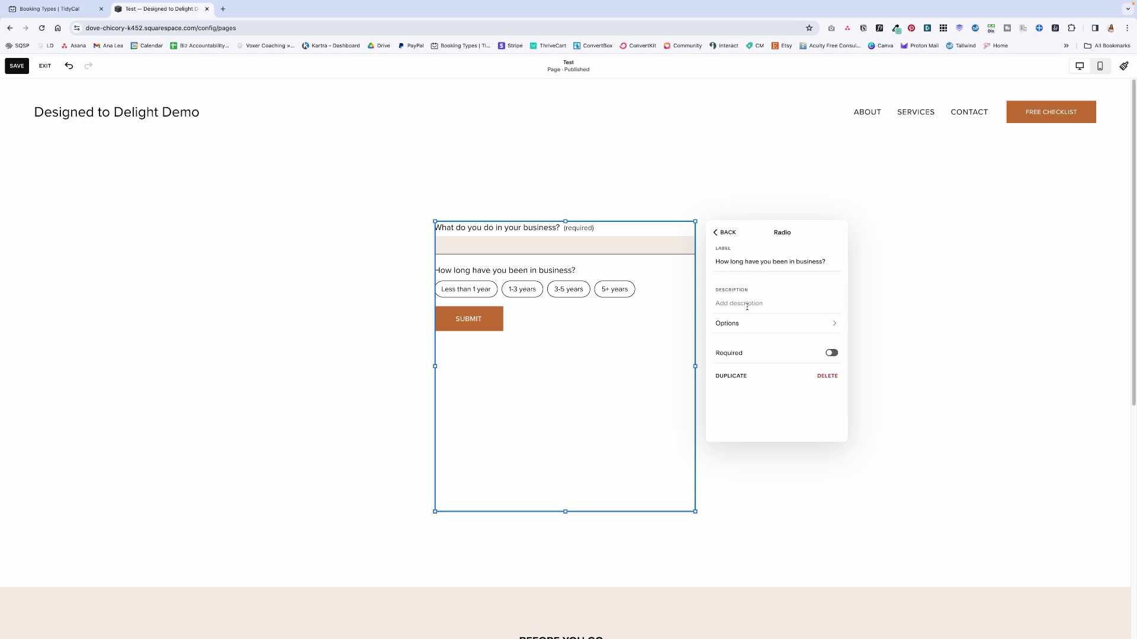
{"action": "left_click", "coordinate": [831, 353]}
{"action": "left_click", "coordinate": [830, 353]}
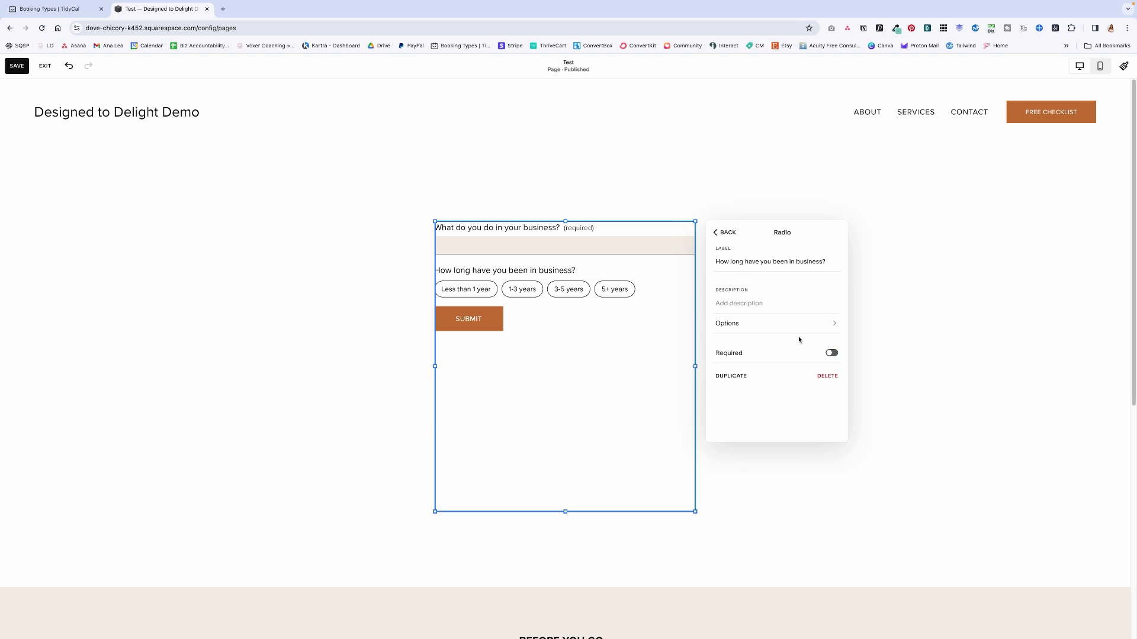
{"action": "left_click", "coordinate": [726, 232]}
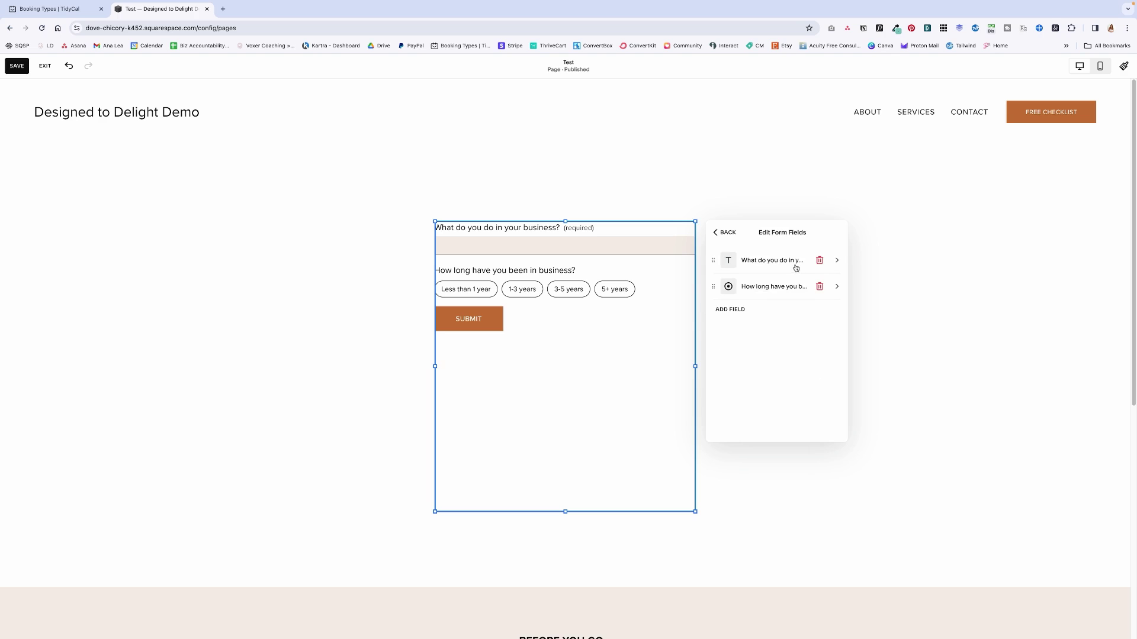
- Make the 'What do you do in your business?' question optional
{"action": "left_click", "coordinate": [782, 268]}
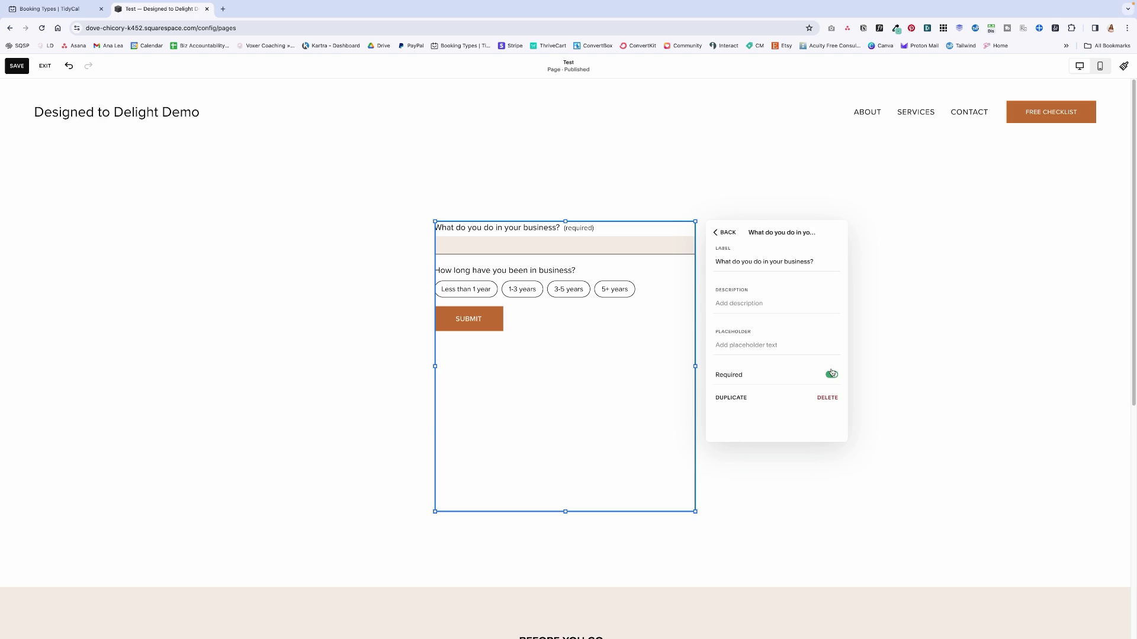
{"action": "left_click", "coordinate": [831, 374]}
{"action": "left_click", "coordinate": [728, 234]}
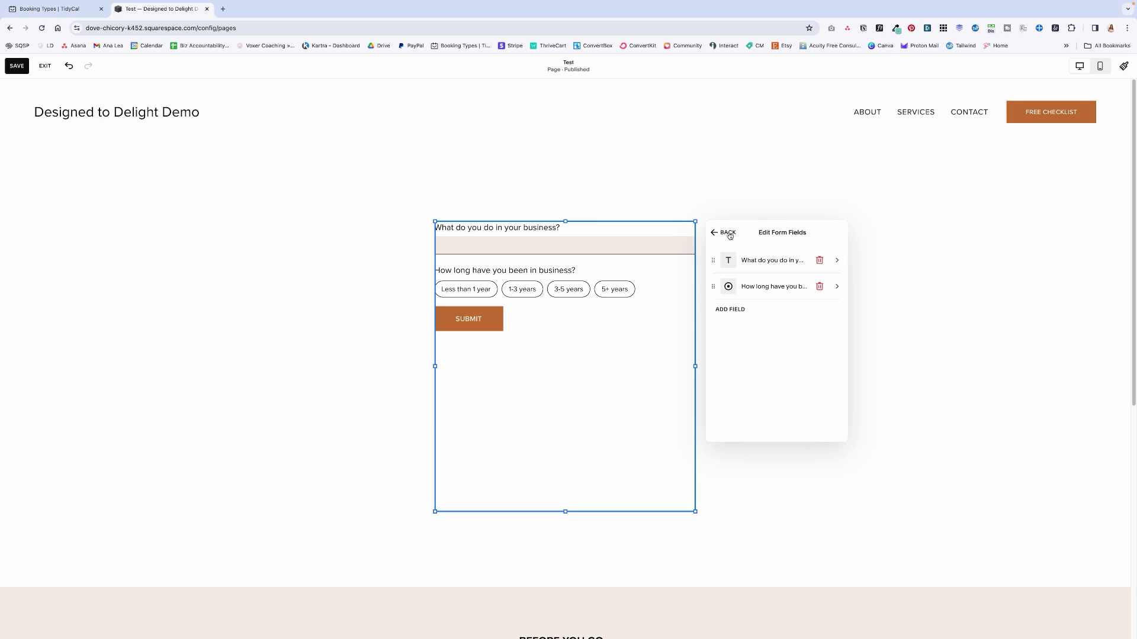
- Add a Text Area labelled 'What are you currently struggling with in your business?'
{"action": "left_click", "coordinate": [740, 310]}
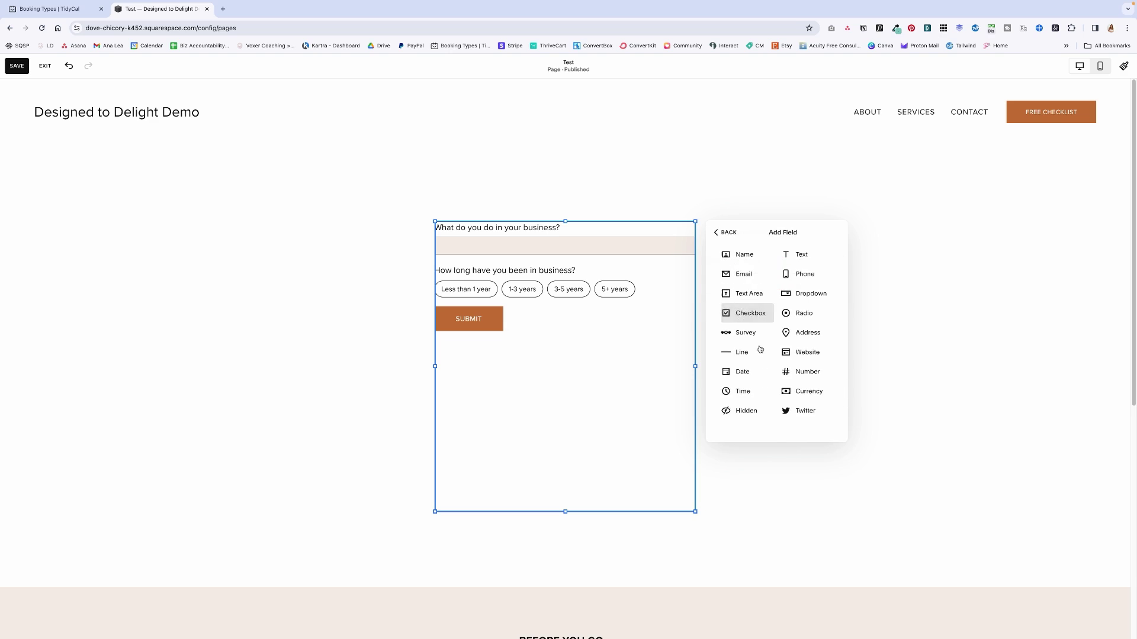
{"action": "left_click", "coordinate": [750, 293]}
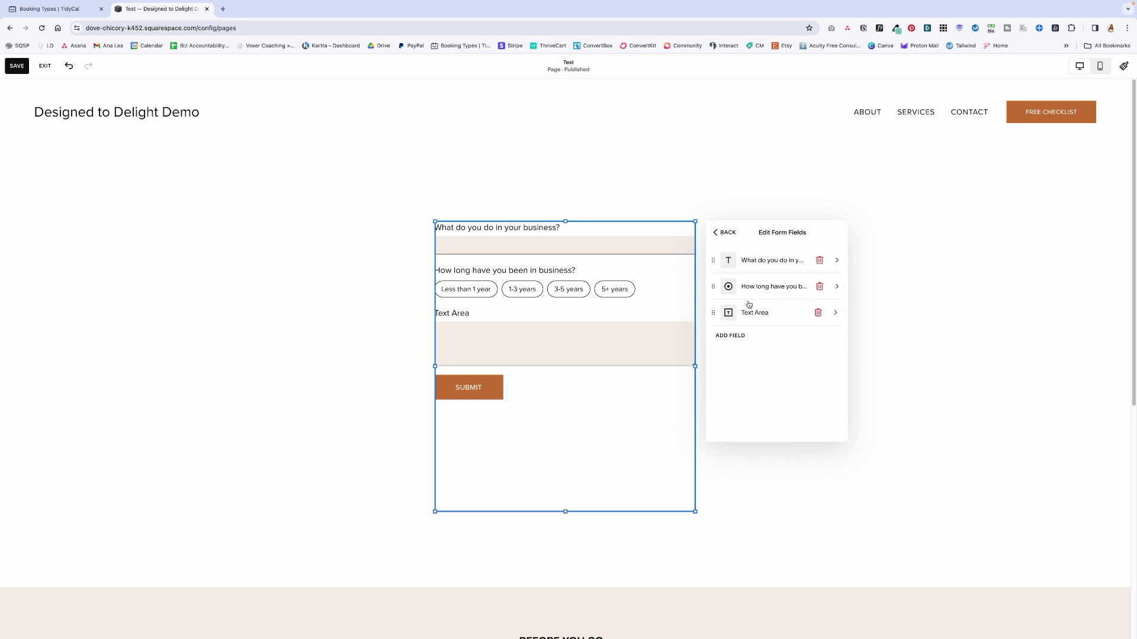
{"action": "left_click", "coordinate": [755, 312]}
{"action": "double_click", "coordinate": [731, 261]}
{"action": "key", "text": "ctrl+a"}
{"action": "type", "text": "What are you curr"}
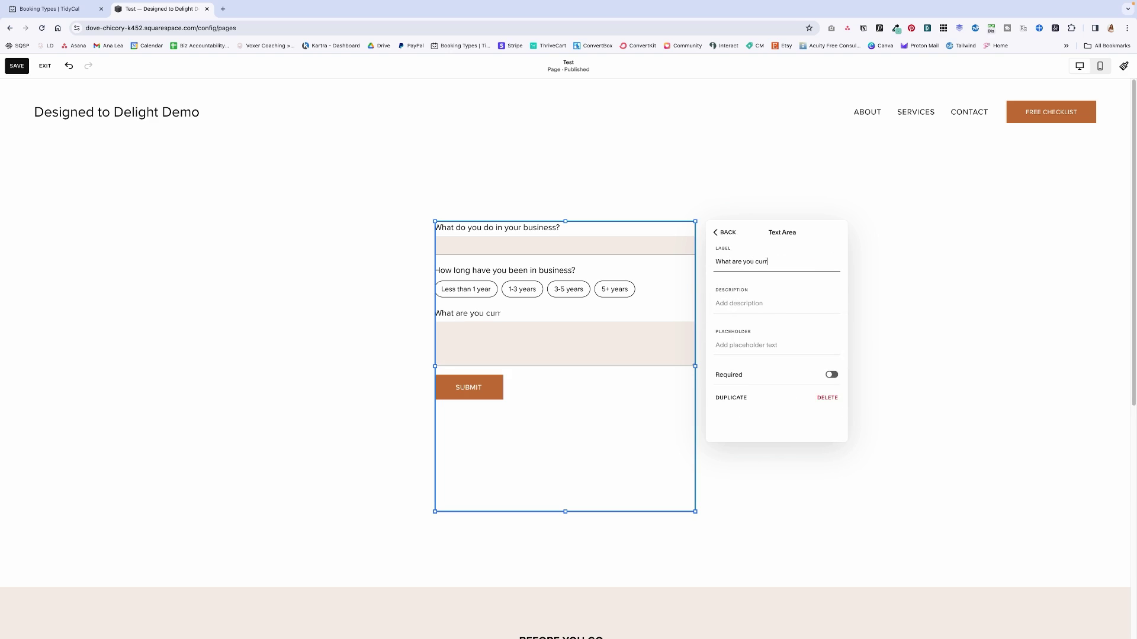
{"action": "type", "text": "ently struggling with ib"}
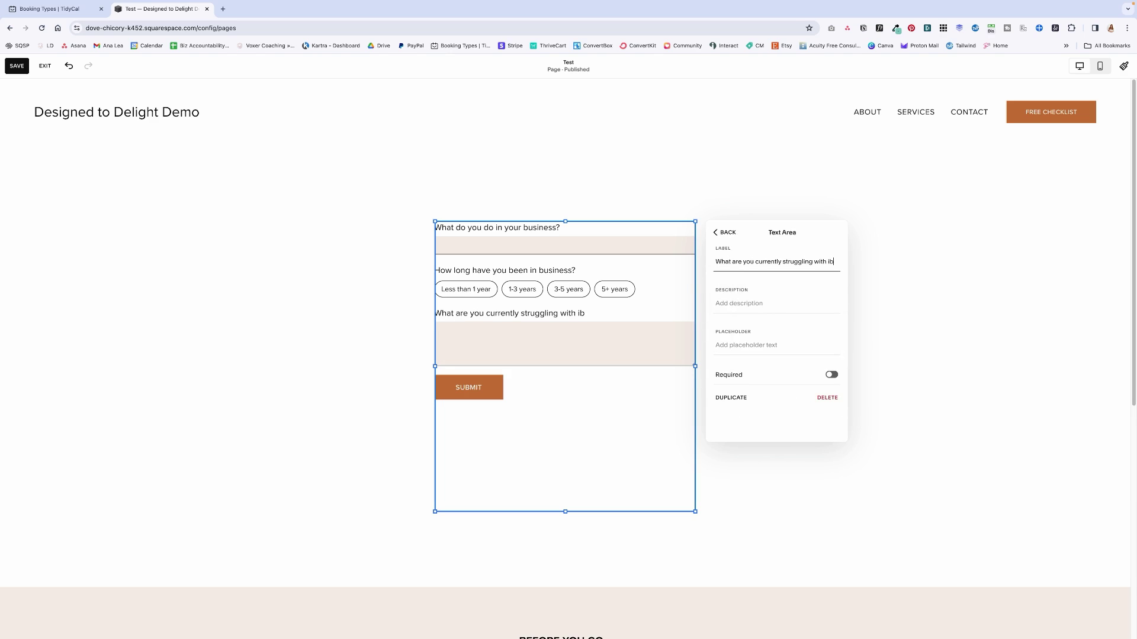
{"action": "key", "text": "BackSpace"}
{"action": "type", "text": "n your business?"}
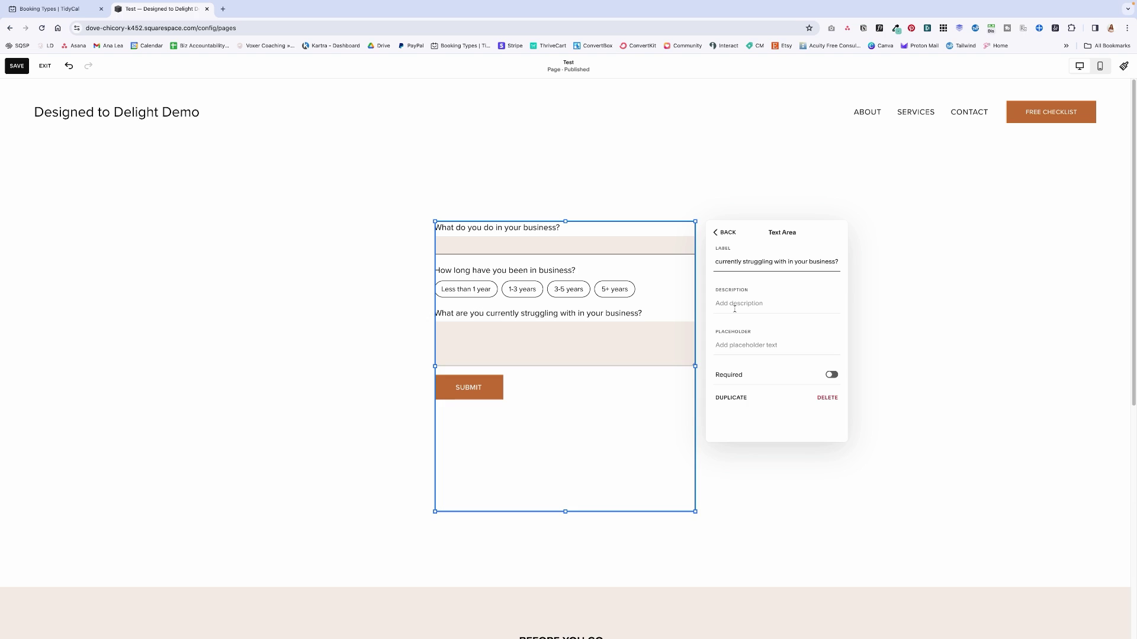
- Add a Dropdown field labelled 'What do you need help the most with'
{"action": "left_click", "coordinate": [723, 232]}
{"action": "left_click", "coordinate": [747, 337]}
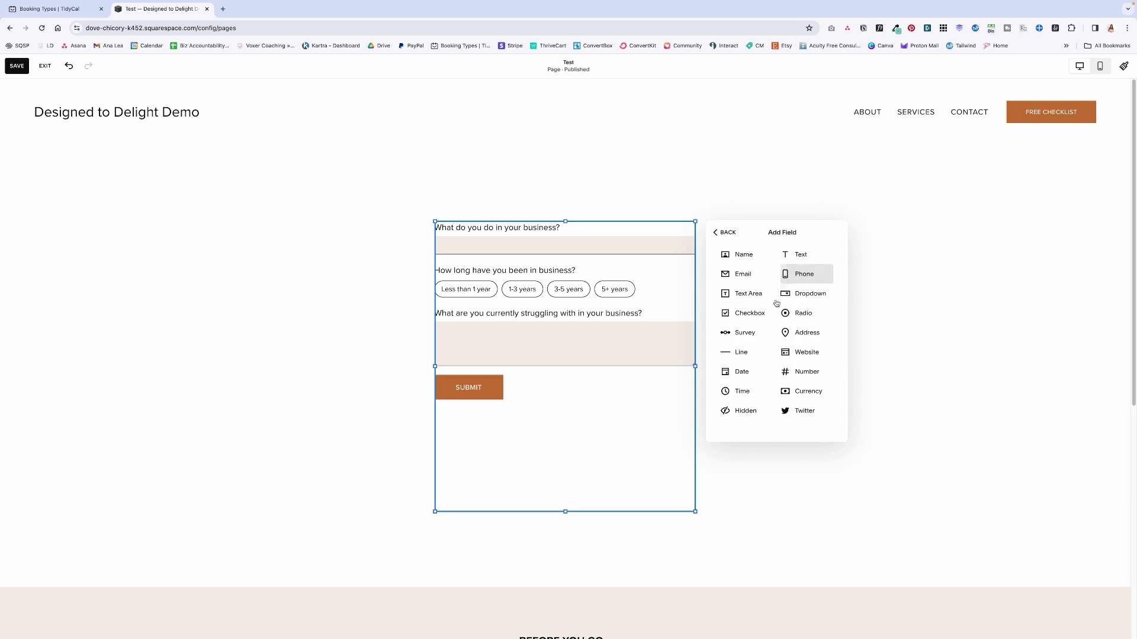
{"action": "left_click", "coordinate": [784, 294]}
{"action": "triple_click", "coordinate": [759, 269]}
{"action": "type", "text": "What do you need help the most with?"}
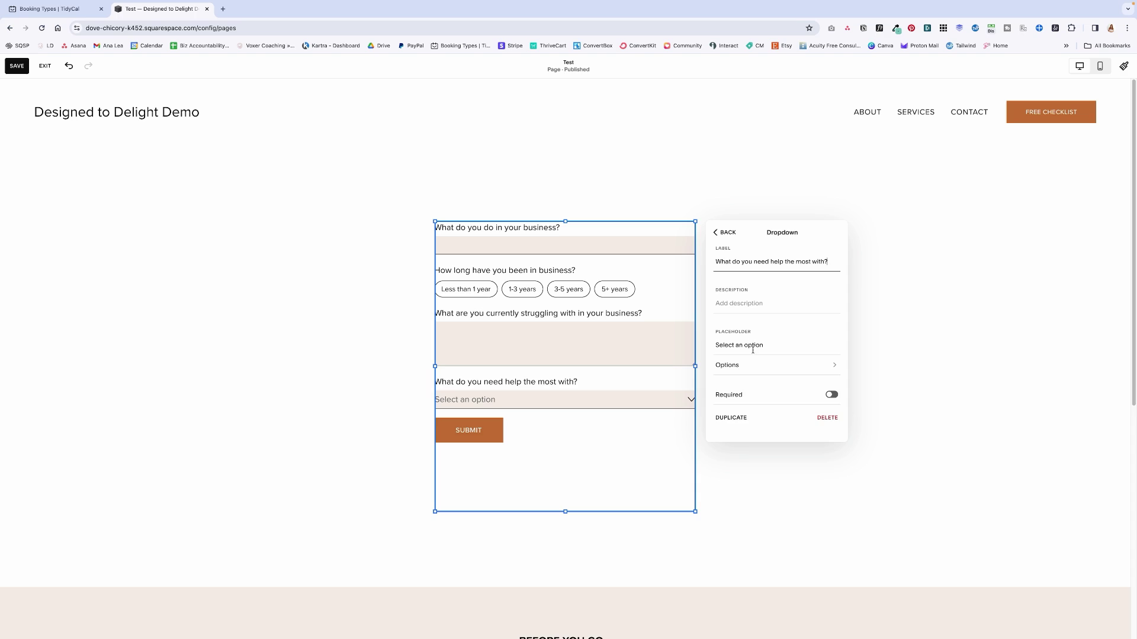
- Give the dropdown options Marketing, Lead generation, Sales and Systems
{"action": "left_click", "coordinate": [746, 364]}
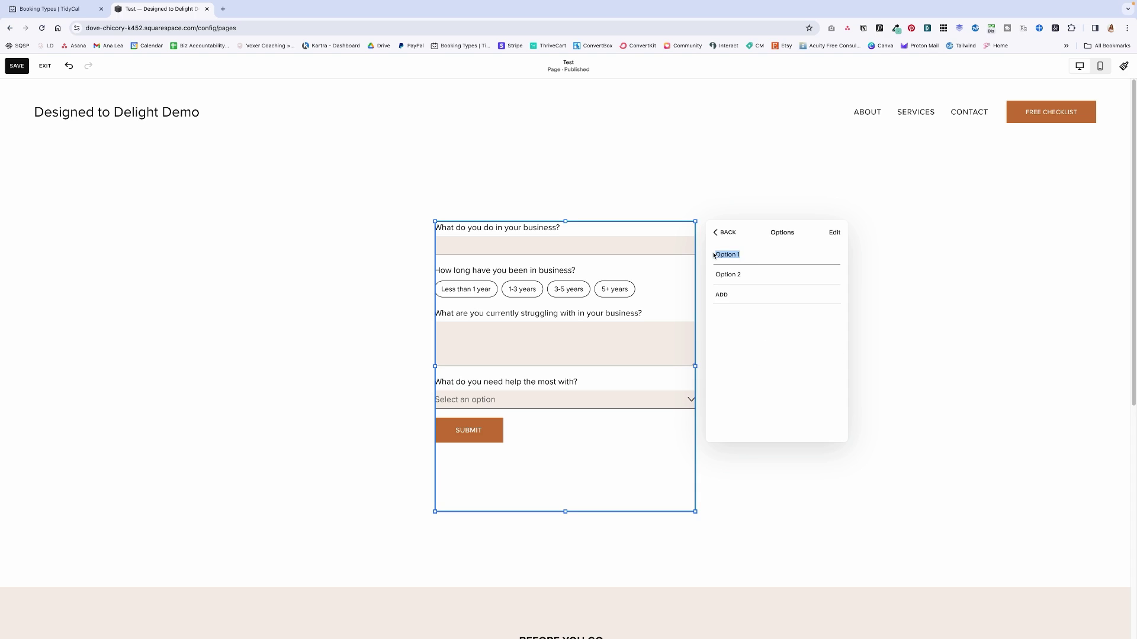
{"action": "type", "text": "Marketing"}
{"action": "key", "text": "Tab"}
{"action": "type", "text": "Lead generation"}
{"action": "key", "text": "Return"}
{"action": "type", "text": "Sales"}
{"action": "key", "text": "Return"}
{"action": "type", "text": "Mindset"}
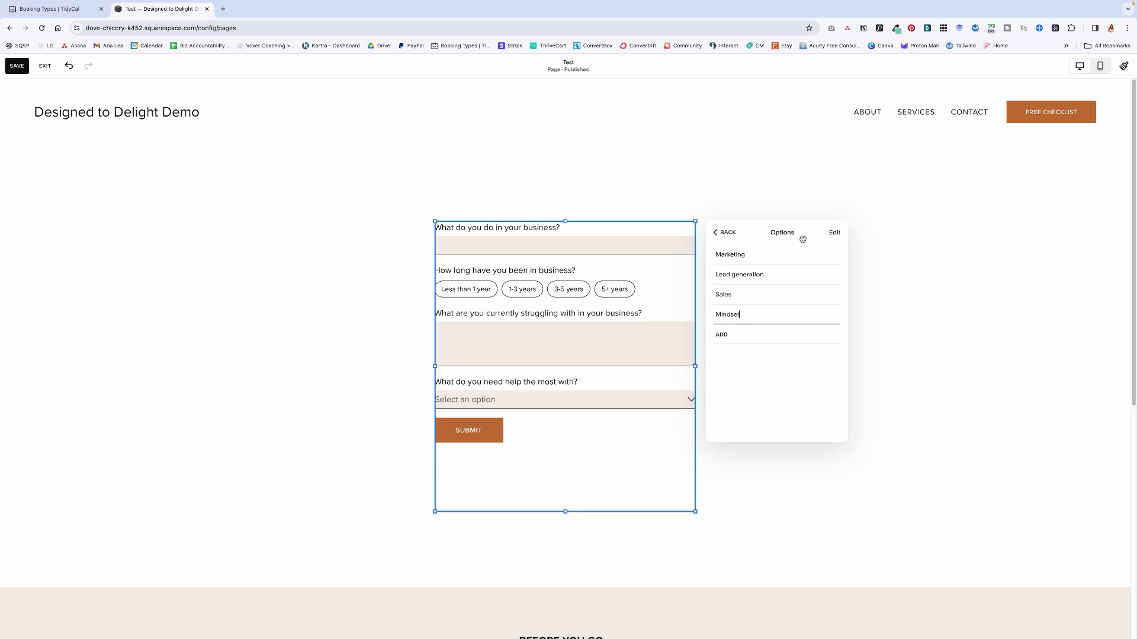
{"action": "left_click", "coordinate": [833, 233]}
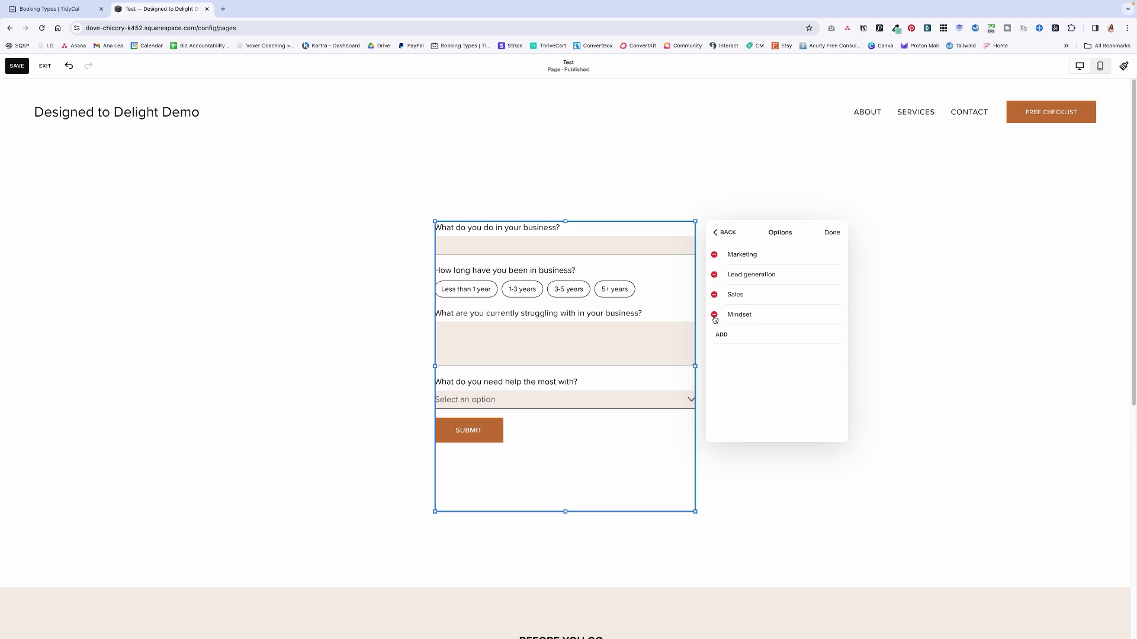
{"action": "left_click", "coordinate": [734, 315]}
{"action": "key", "text": "BackSpace"}
{"action": "key", "text": "BackSpace"}
{"action": "key", "text": "BackSpace"}
{"action": "key", "text": "BackSpace"}
{"action": "key", "text": "BackSpace"}
{"action": "key", "text": "BackSpace"}
{"action": "key", "text": "BackSpace"}
{"action": "type", "text": "Systems"}
- Change the dropdown placeholder to 'Choose an option from the dropdown'
{"action": "left_click", "coordinate": [725, 232]}
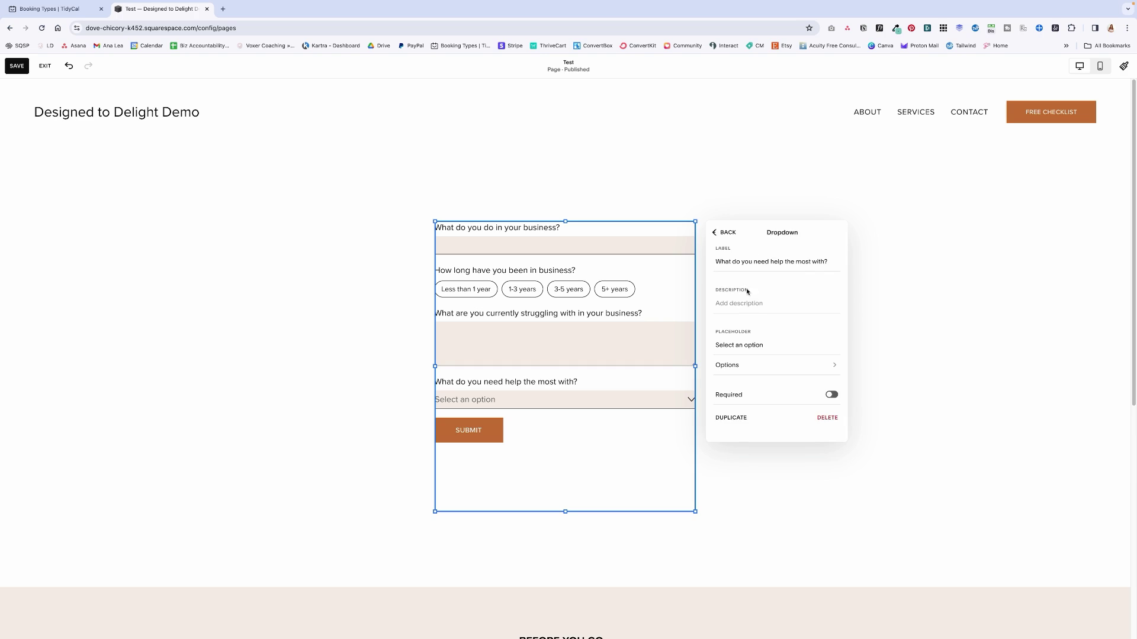
{"action": "left_click", "coordinate": [756, 345]}
{"action": "left_click_drag", "start_coordinate": [765, 345], "coordinate": [717, 344]}
{"action": "type", "text": "Choose an option from the dropdown"}
- Add a Survey field labelled 'Please rate how satisfied you are in each of these areas in your business'
{"action": "left_click", "coordinate": [738, 389]}
{"action": "left_click", "coordinate": [726, 232]}
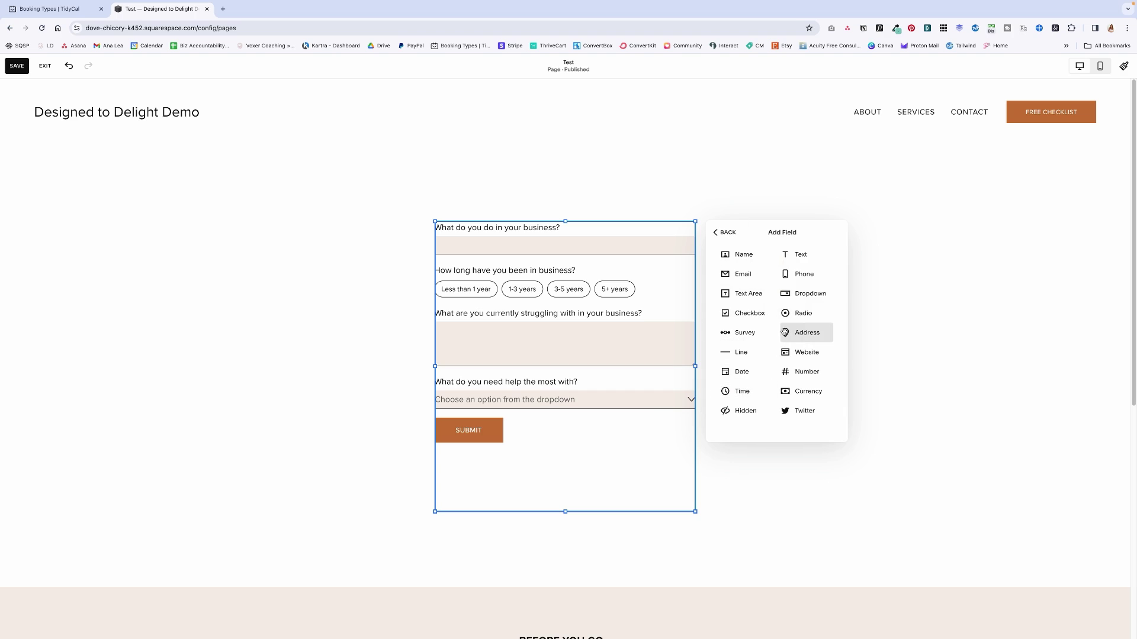
{"action": "left_click", "coordinate": [761, 333]}
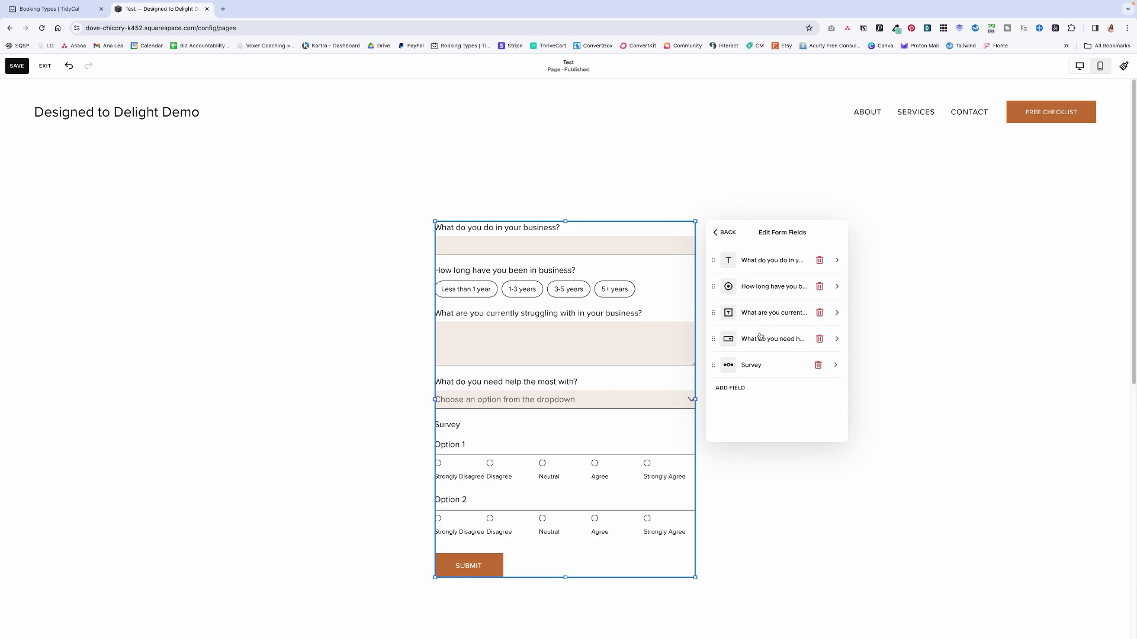
{"action": "left_click", "coordinate": [759, 365]}
{"action": "left_click_drag", "start_coordinate": [751, 261], "coordinate": [717, 260]}
{"action": "type", "text": "Please rate how you"}
{"action": "key", "text": "BackSpace"}
{"action": "key", "text": "BackSpace"}
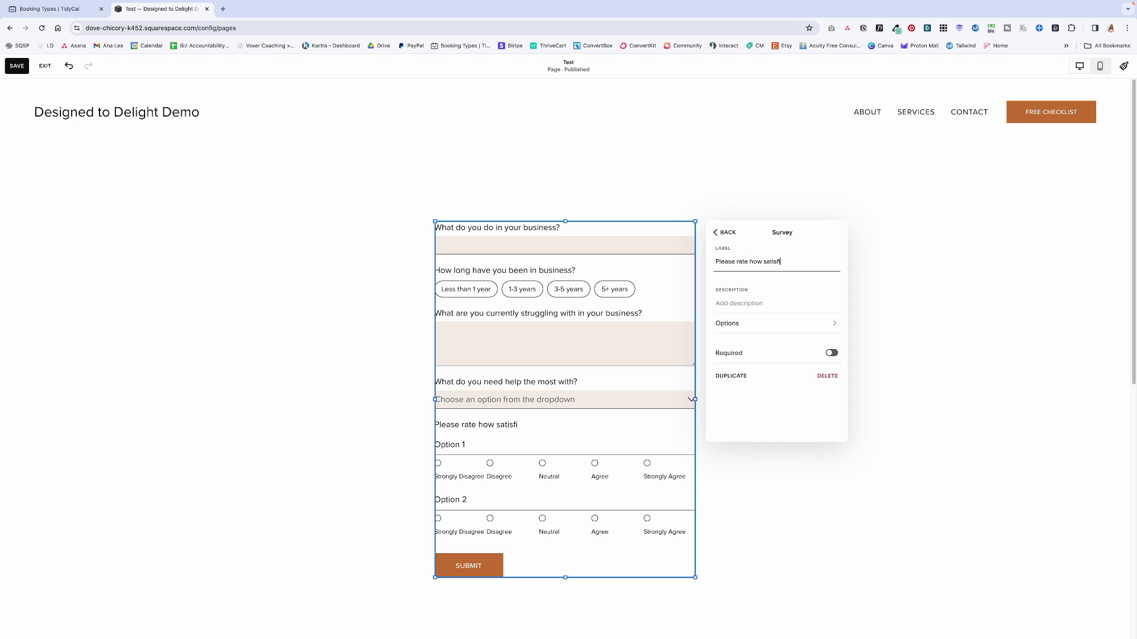
{"action": "type", "text": "satisfied you are in each of these areas"}
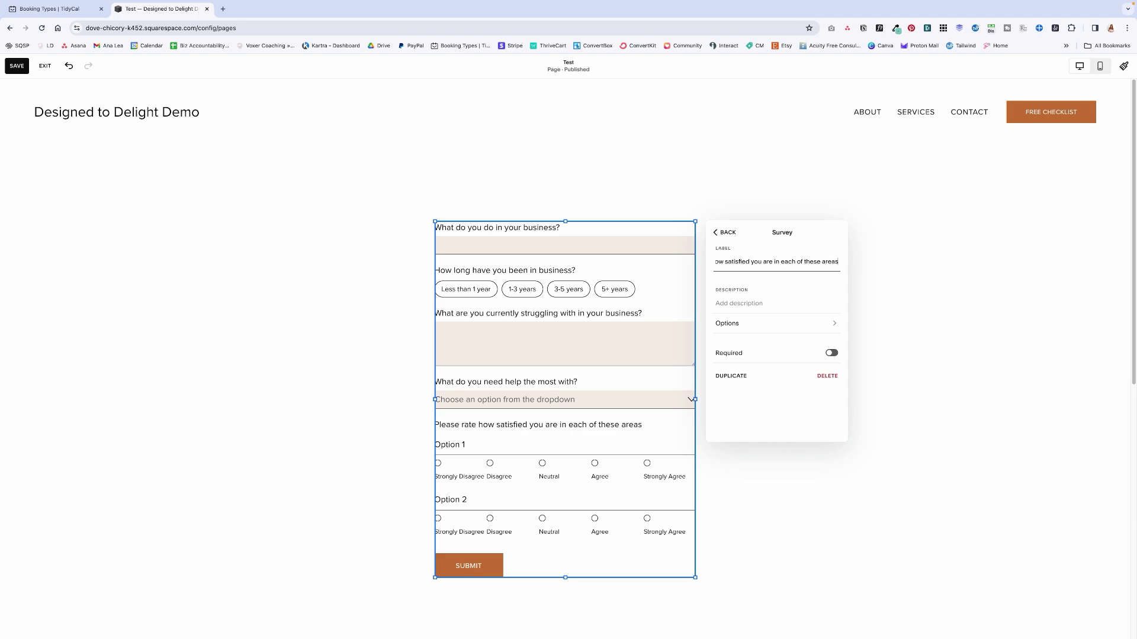
{"action": "type", "text": " in your bs"}
{"action": "key", "text": "BackSpace"}
{"action": "key", "text": "BackSpace"}
{"action": "key", "text": "BackSpace"}
{"action": "type", "text": "business"}
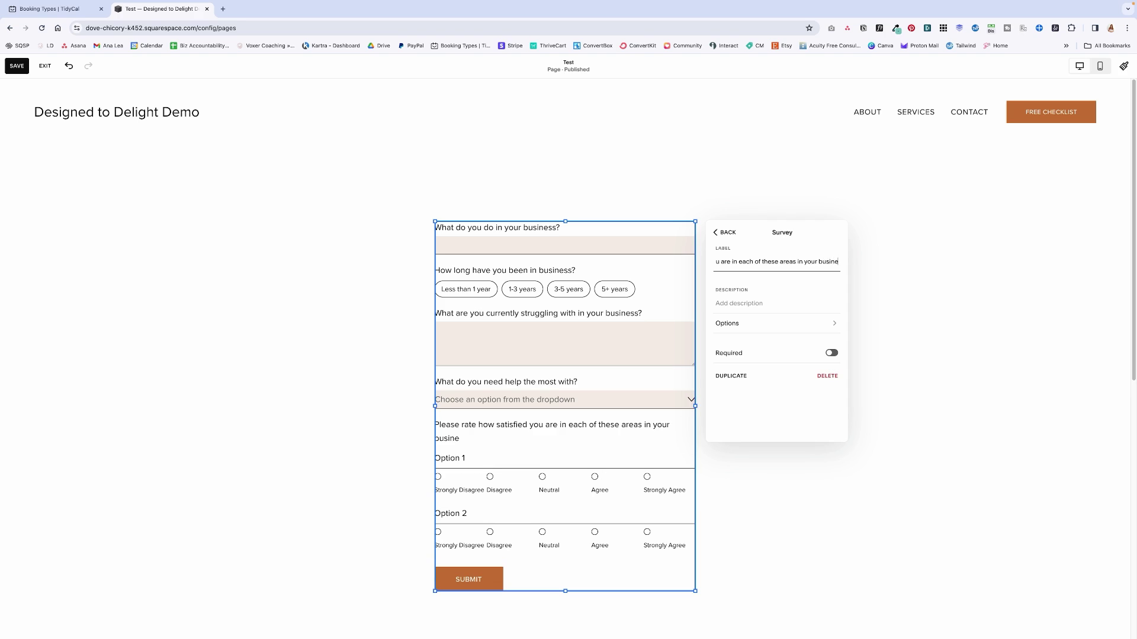
- Enter three marketing statements: satisfied with strategy, strategy needs work, not converting leads
{"action": "left_click", "coordinate": [716, 321]}
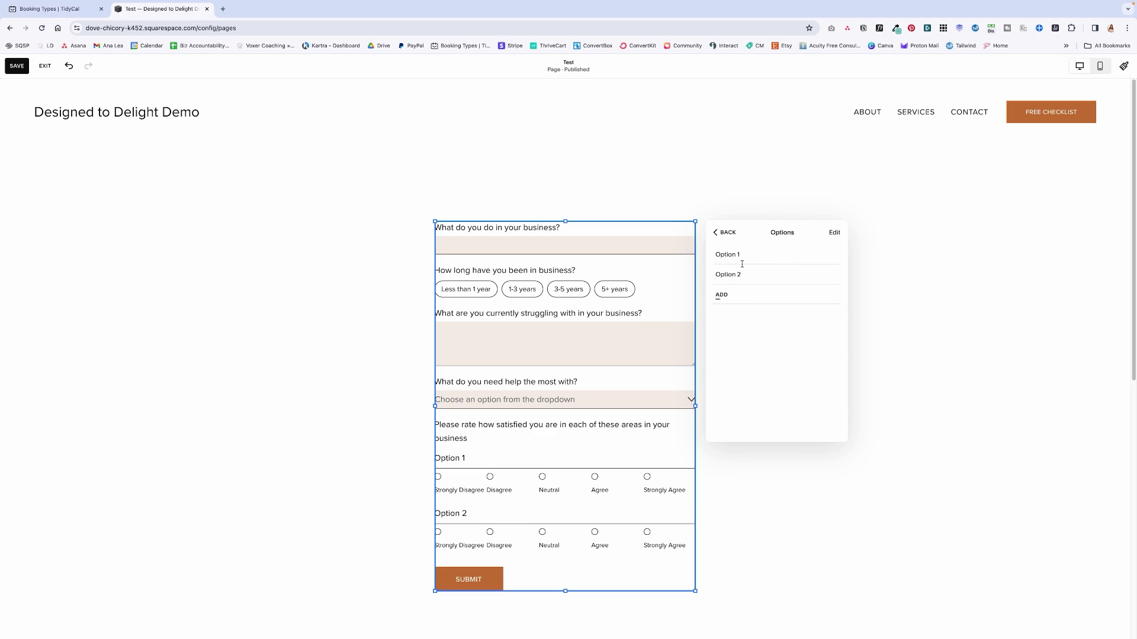
{"action": "left_click_drag", "start_coordinate": [741, 255], "coordinate": [717, 252]}
{"action": "type", "text": "I am satisified with my"}
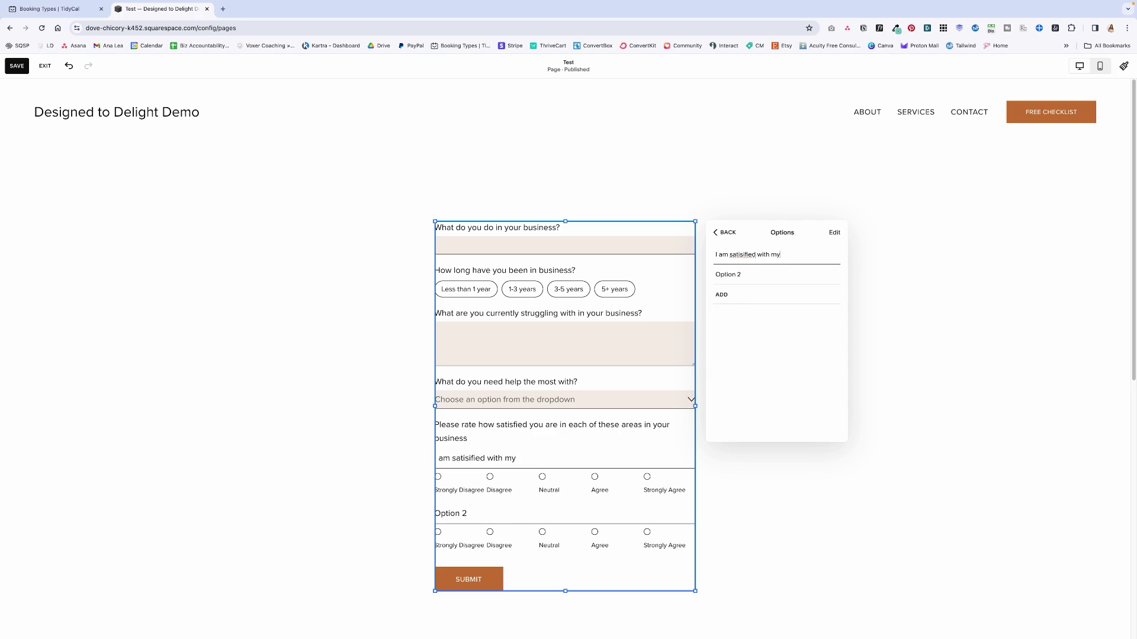
{"action": "type", "text": " marketing strategy"}
{"action": "key", "text": "Tab"}
{"action": "key", "text": "ctrl+a"}
{"action": "type", "text": "I feel like my marketing stra"}
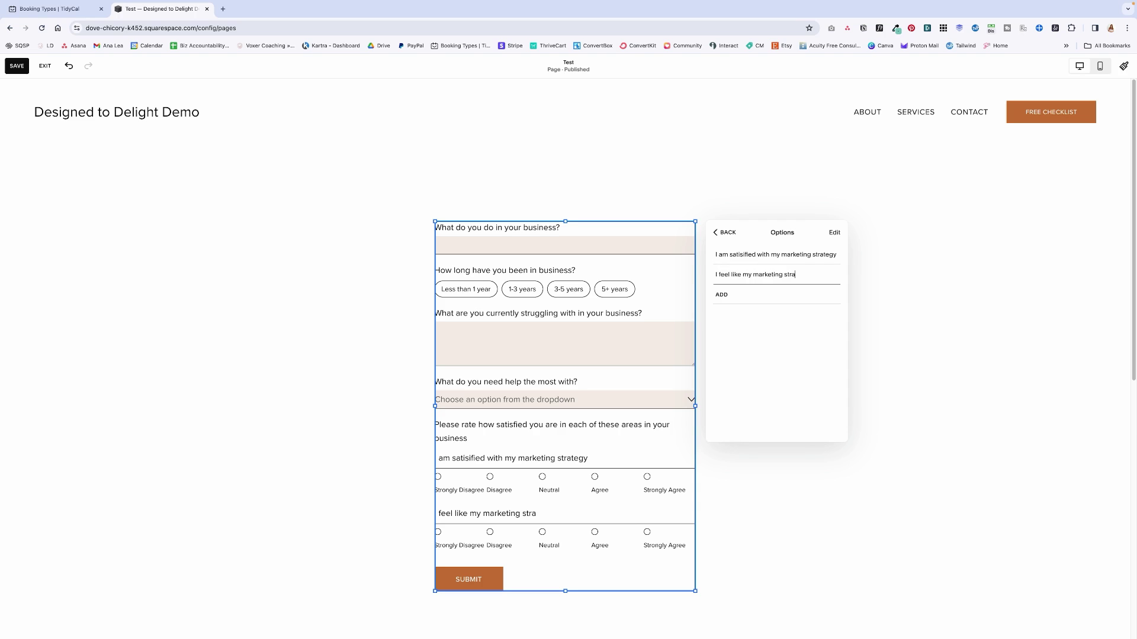
{"action": "type", "text": "tegy needs a lot of work"}
{"action": "key", "text": "Return"}
{"action": "type", "text": "My marketing is fine but I am"}
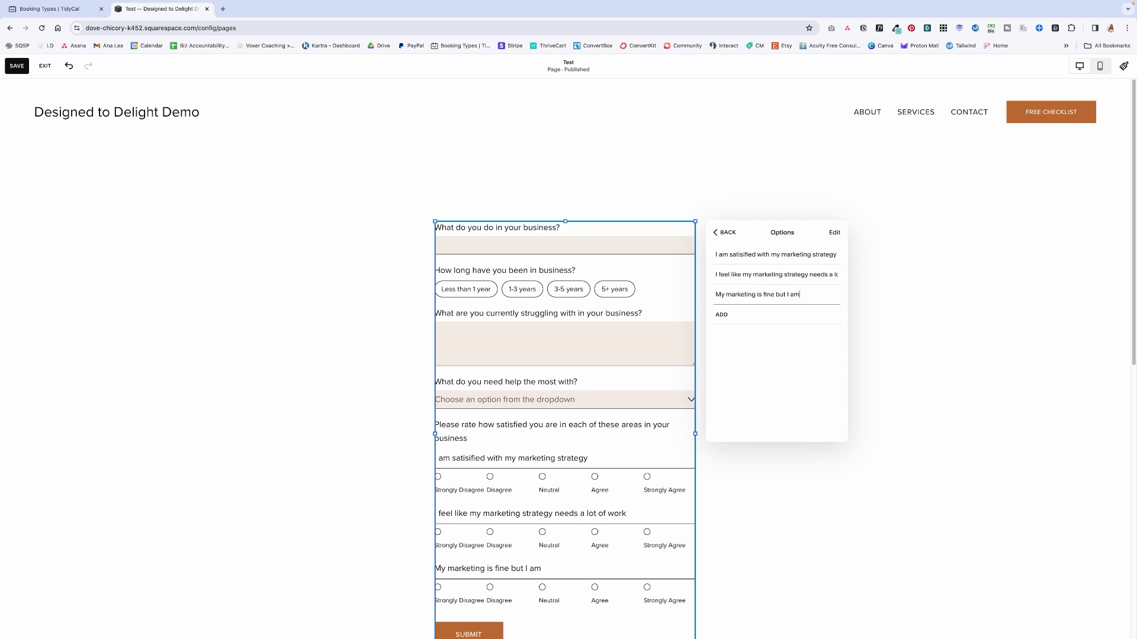
{"action": "type", "text": " not converting peop"}
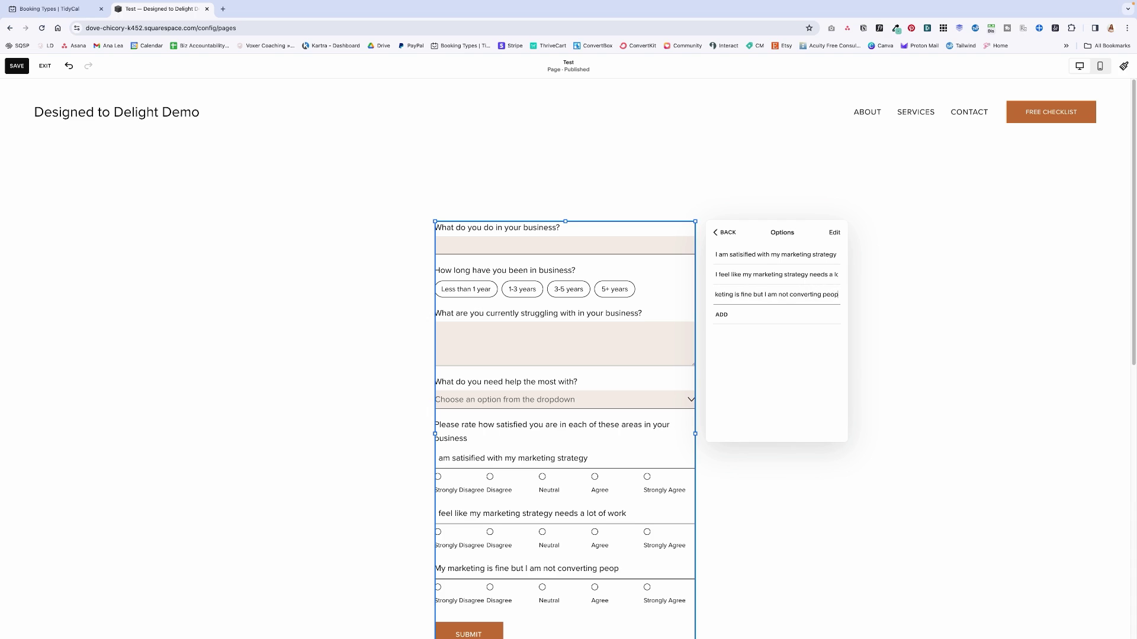
{"action": "key", "text": "BackSpace"}
{"action": "key", "text": "BackSpace"}
{"action": "key", "text": "BackSpace"}
{"action": "key", "text": "BackSpace"}
{"action": "type", "text": "leads"}
{"action": "left_click", "coordinate": [734, 316]}
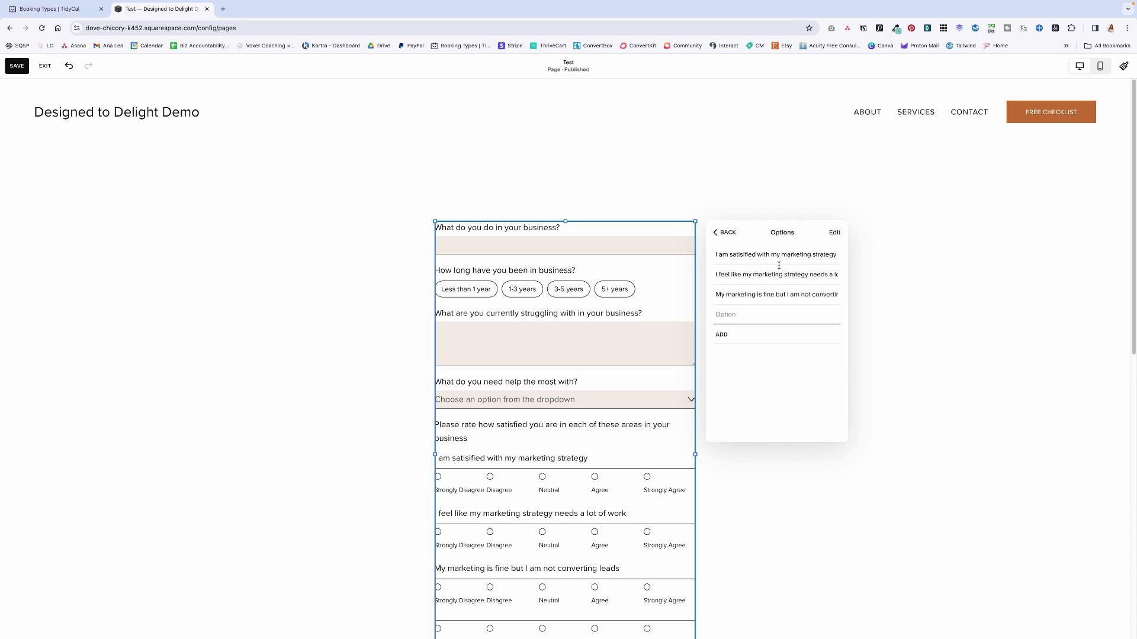
- Delete the empty, converting-leads and needs-work statements, keeping only the marketing-strategy one
{"action": "left_click", "coordinate": [835, 233]}
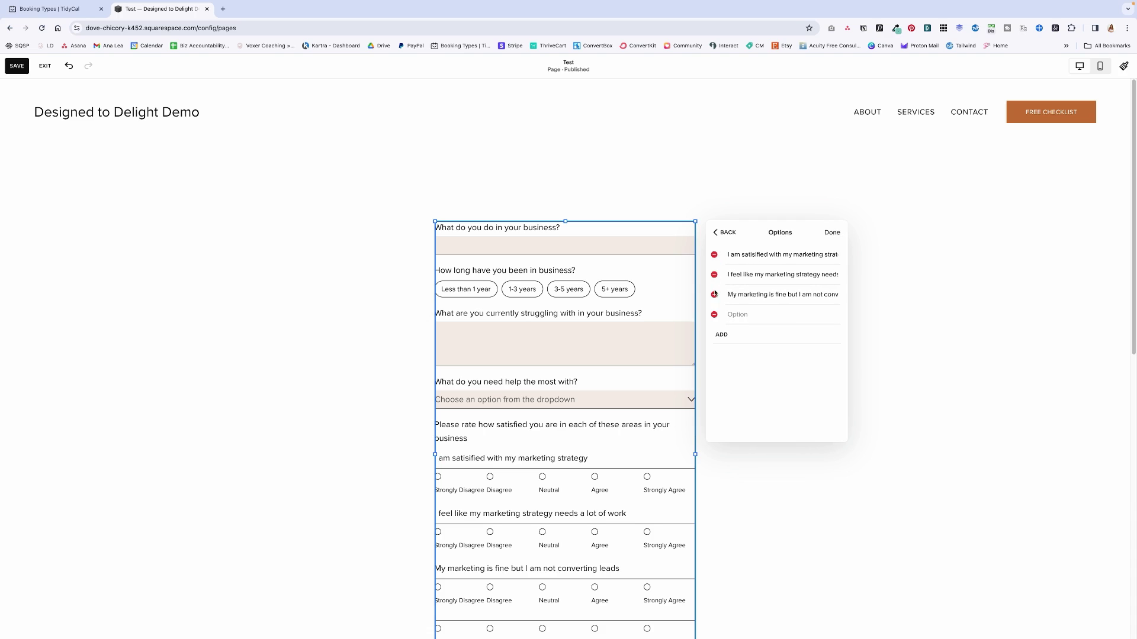
{"action": "left_click", "coordinate": [714, 315]}
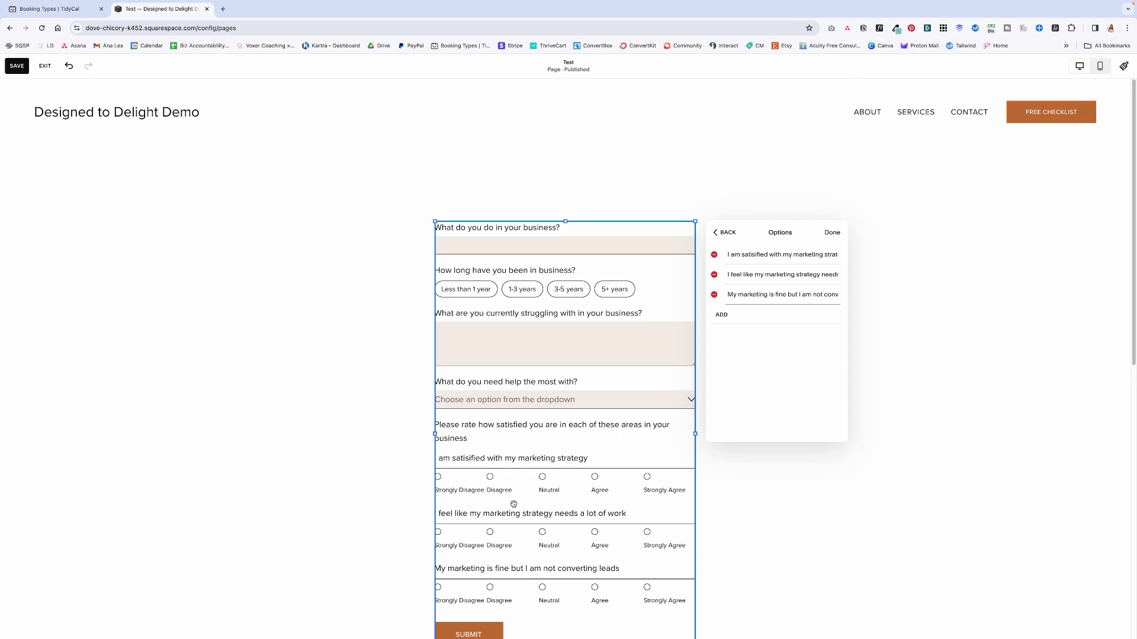
{"action": "scroll", "coordinate": [514, 504], "scroll_direction": "down", "scroll_amount": 1}
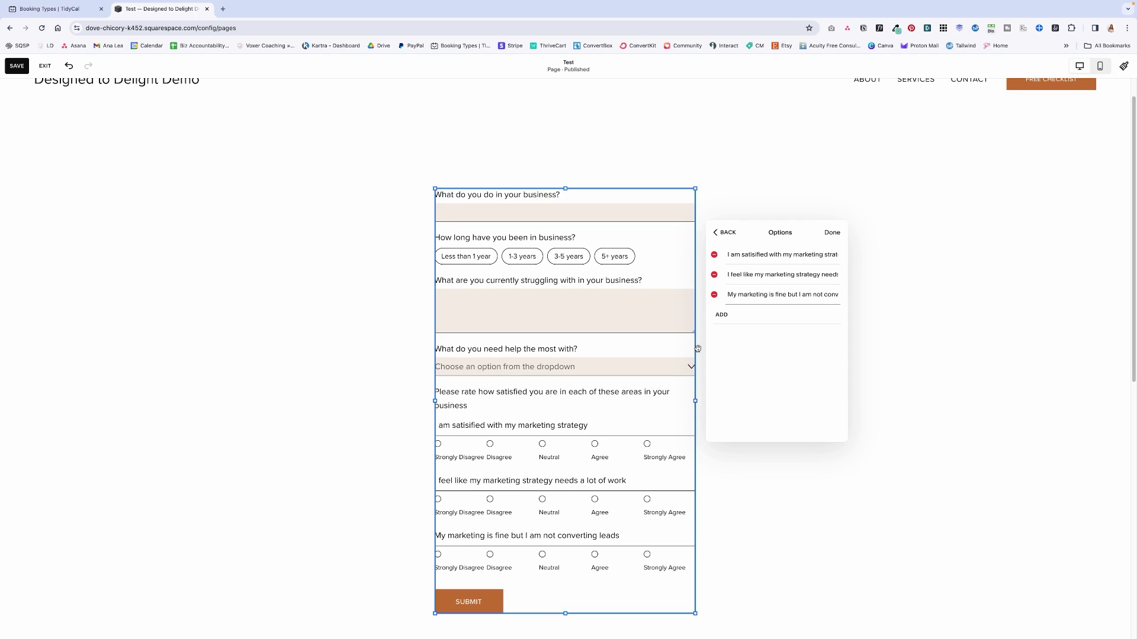
{"action": "left_click", "coordinate": [714, 294]}
{"action": "left_click", "coordinate": [716, 275]}
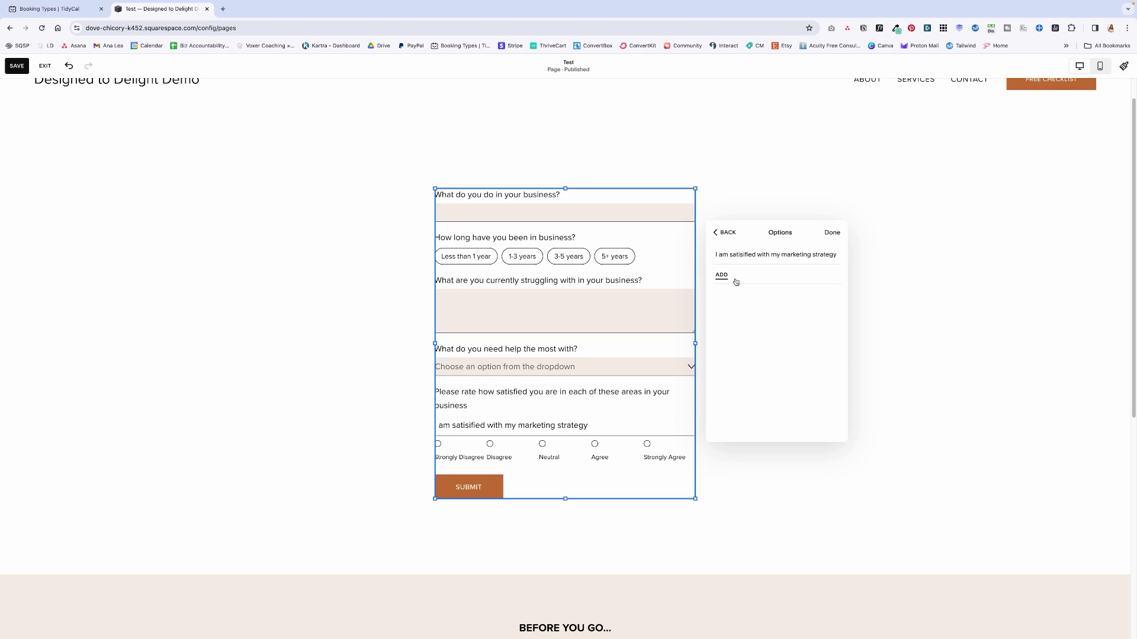
{"action": "left_click", "coordinate": [727, 233]}
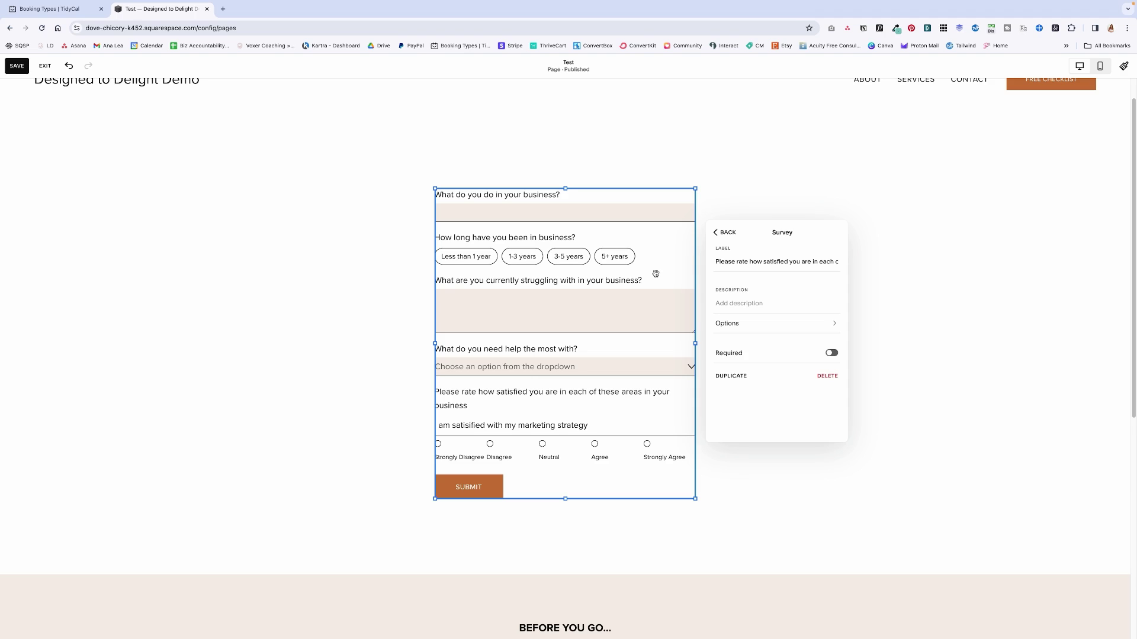
- Apply a different form style with checkboxes and inline options in the form's Design settings
{"action": "left_click", "coordinate": [725, 234]}
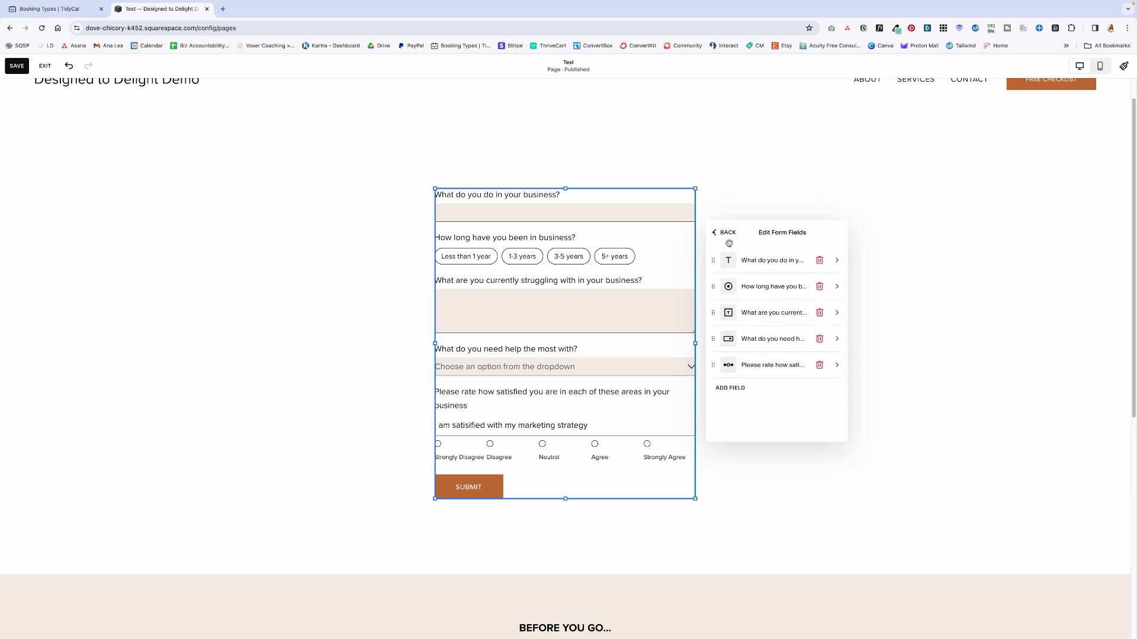
{"action": "left_click", "coordinate": [725, 235]}
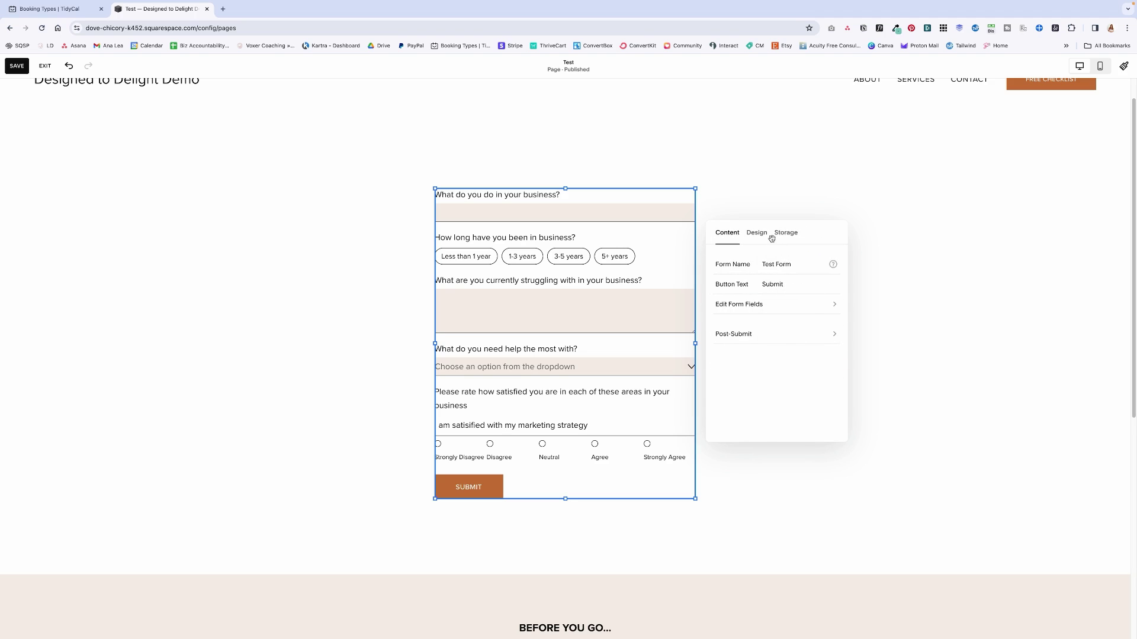
{"action": "left_click", "coordinate": [757, 233]}
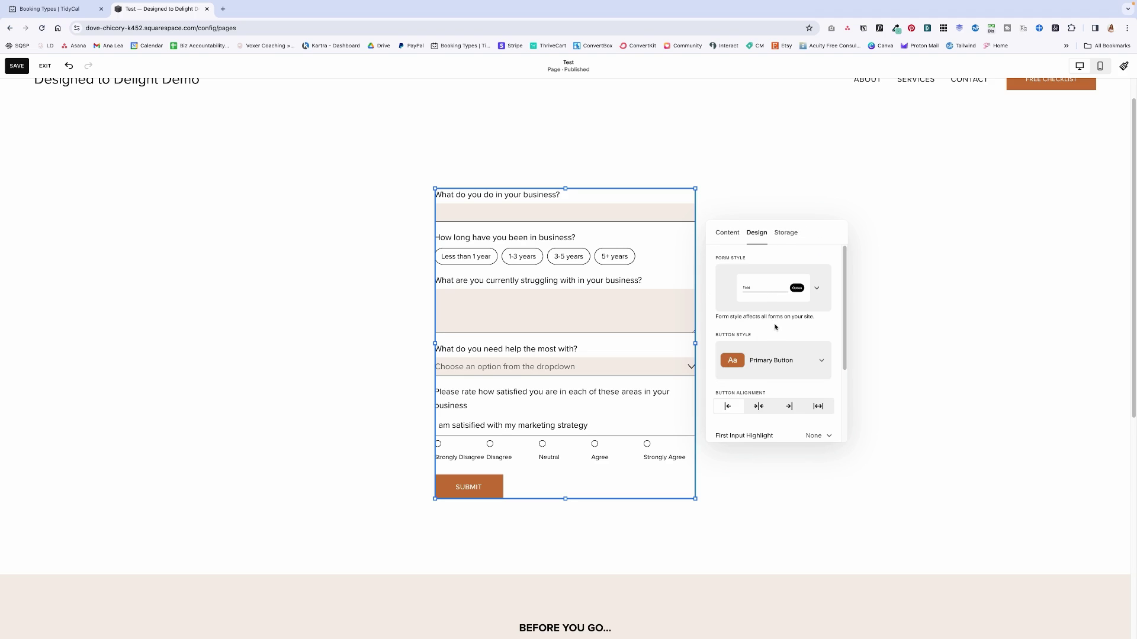
{"action": "left_click", "coordinate": [816, 285]}
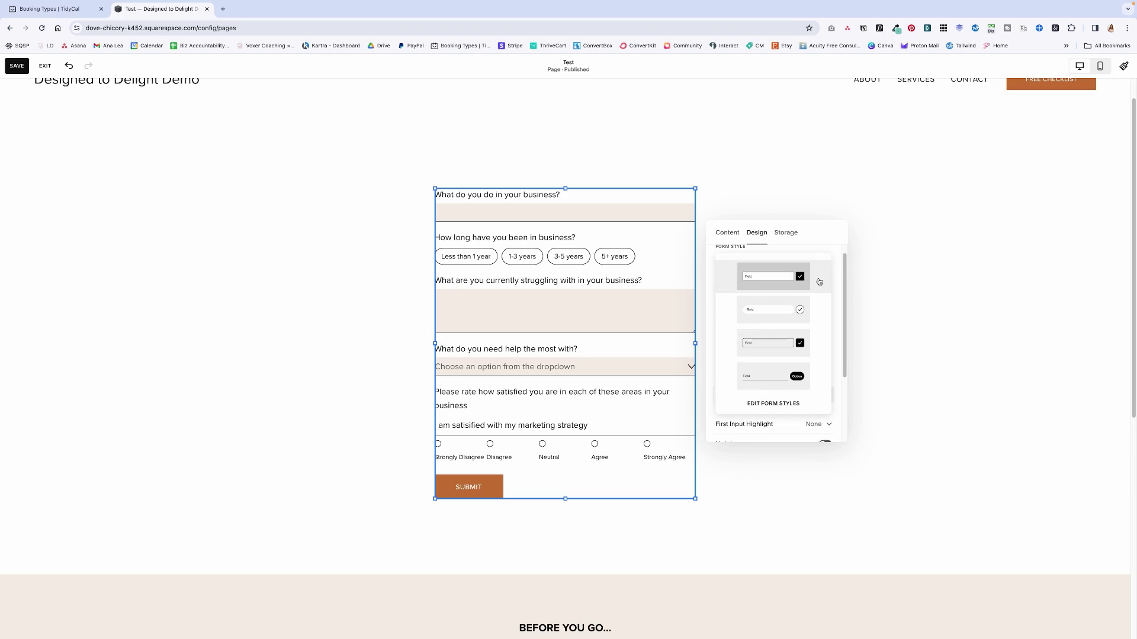
{"action": "left_click", "coordinate": [777, 291]}
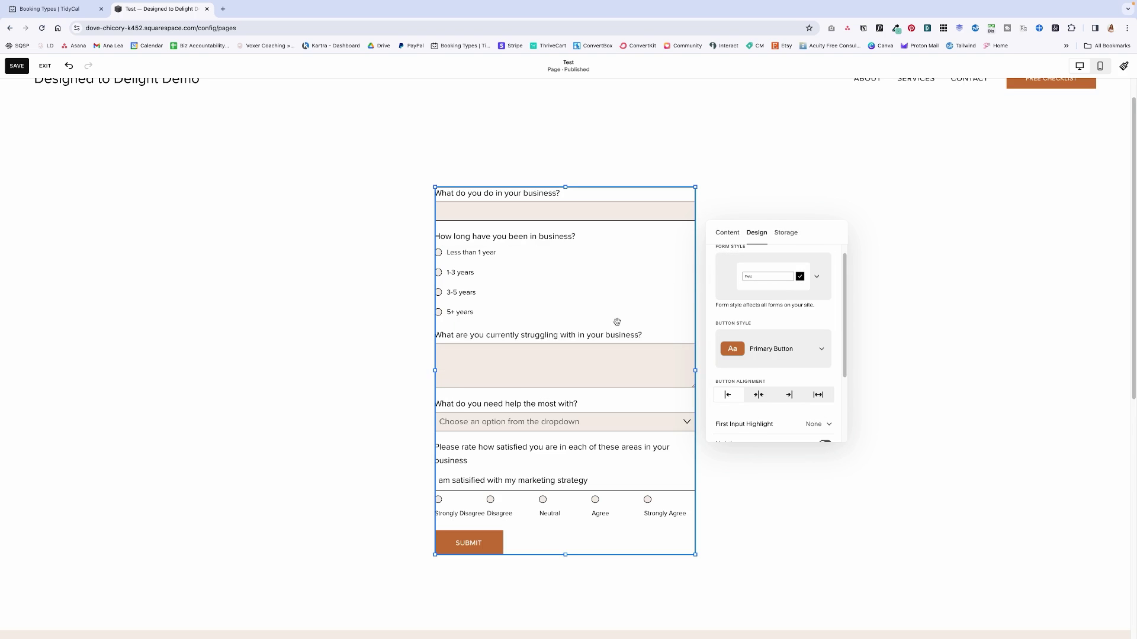
{"action": "left_click", "coordinate": [811, 287]}
{"action": "left_click", "coordinate": [809, 350]}
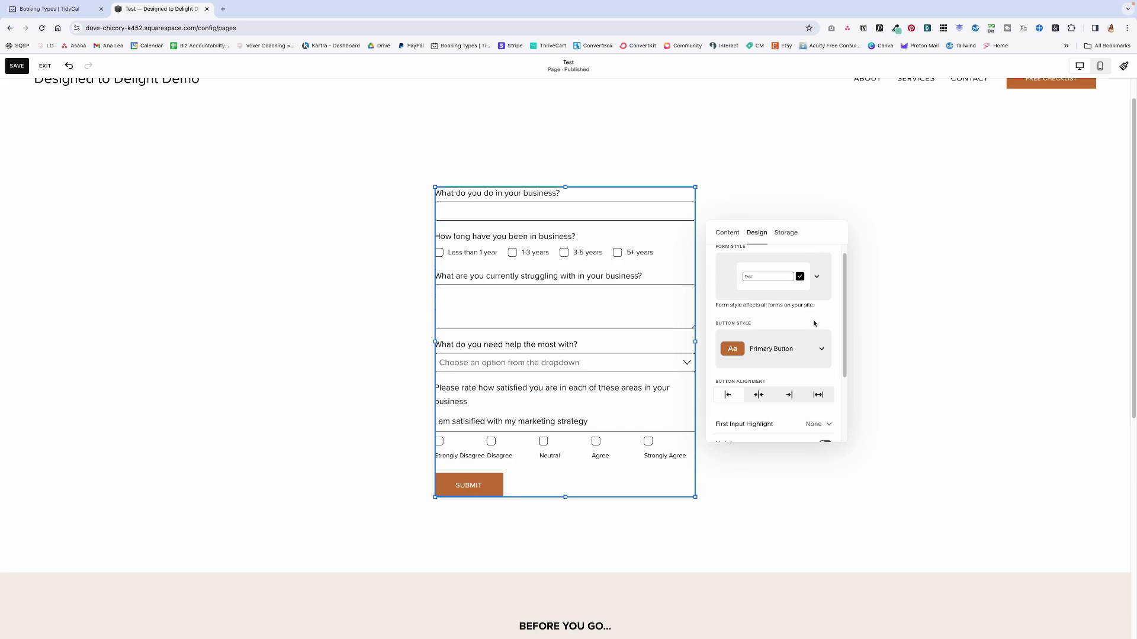
- Keep Primary Button style and scroll down to the Lightbox, Background and Stroke options
{"action": "left_click", "coordinate": [809, 350]}
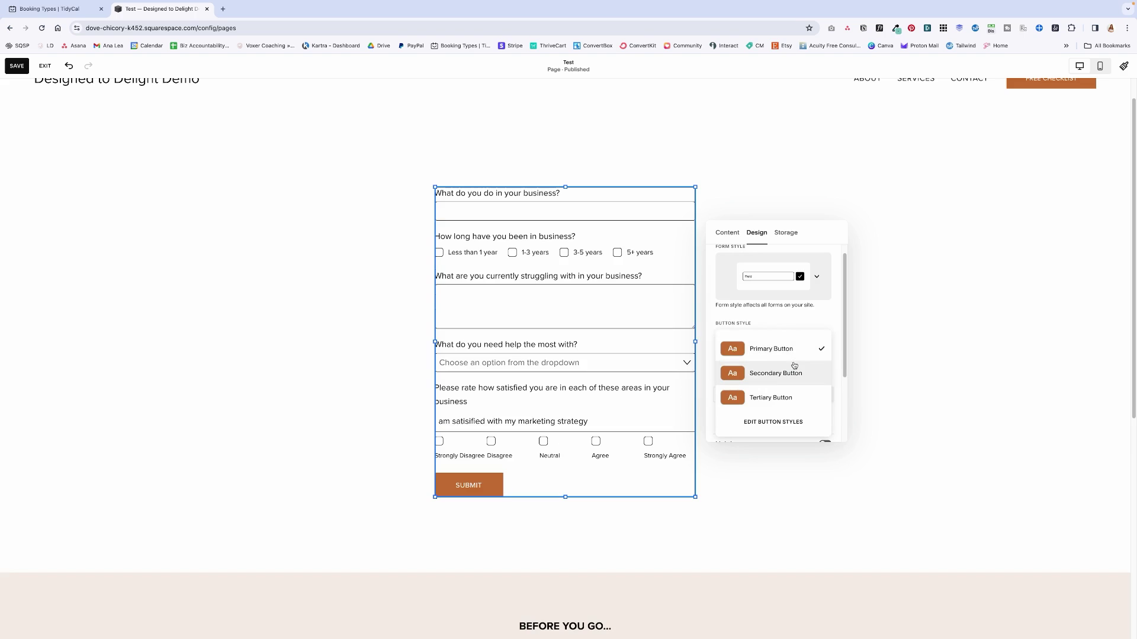
{"action": "left_click", "coordinate": [795, 355]}
{"action": "scroll", "coordinate": [781, 349], "scroll_direction": "down", "scroll_amount": 2}
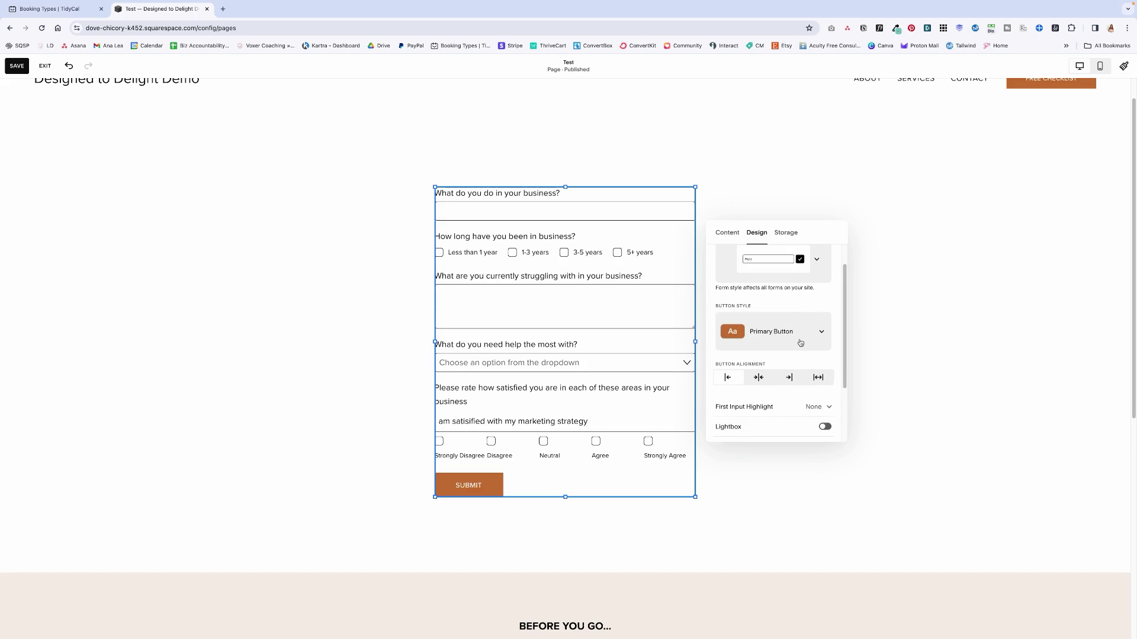
{"action": "scroll", "coordinate": [772, 366], "scroll_direction": "down", "scroll_amount": 1}
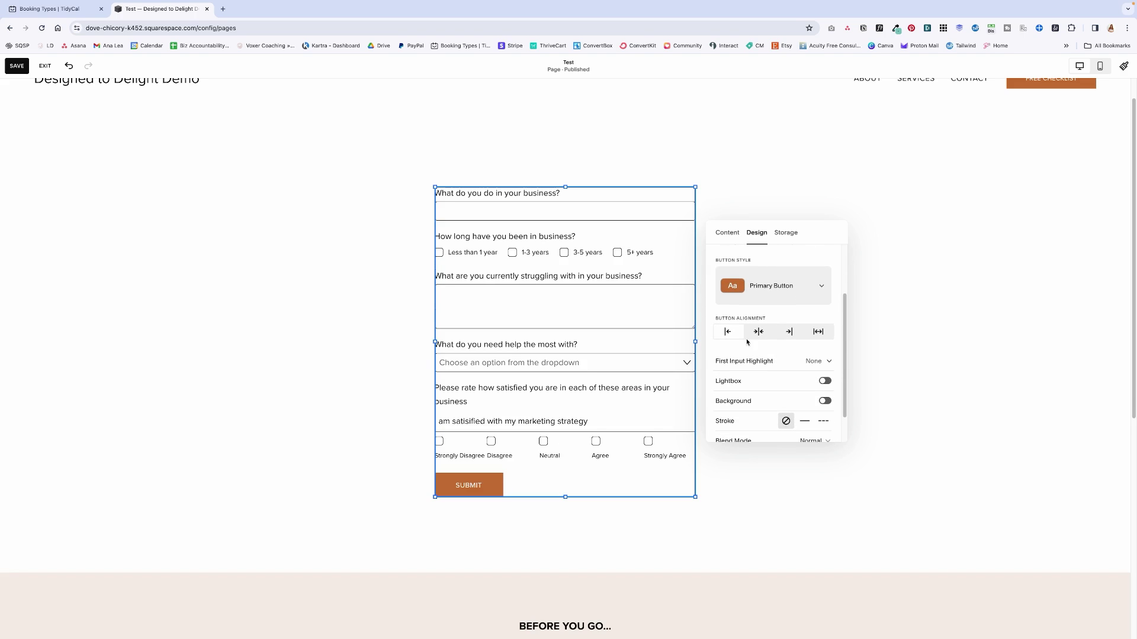
{"action": "scroll", "coordinate": [778, 368], "scroll_direction": "down", "scroll_amount": 1}
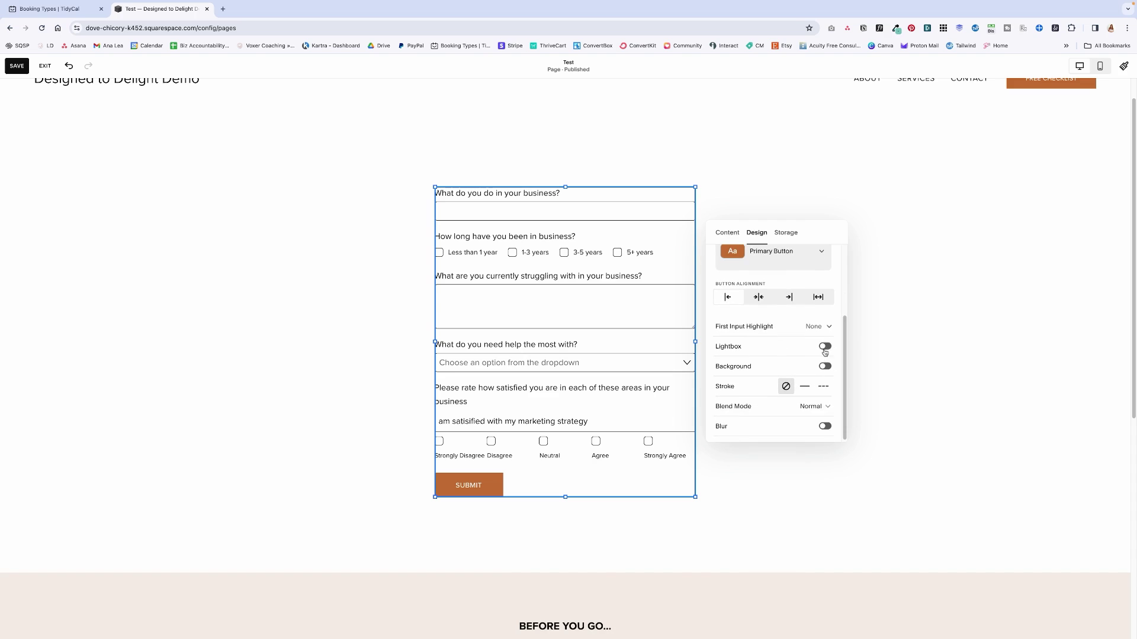
- Turn on the form's Lightbox pop-up and save the page
{"action": "left_click", "coordinate": [824, 347]}
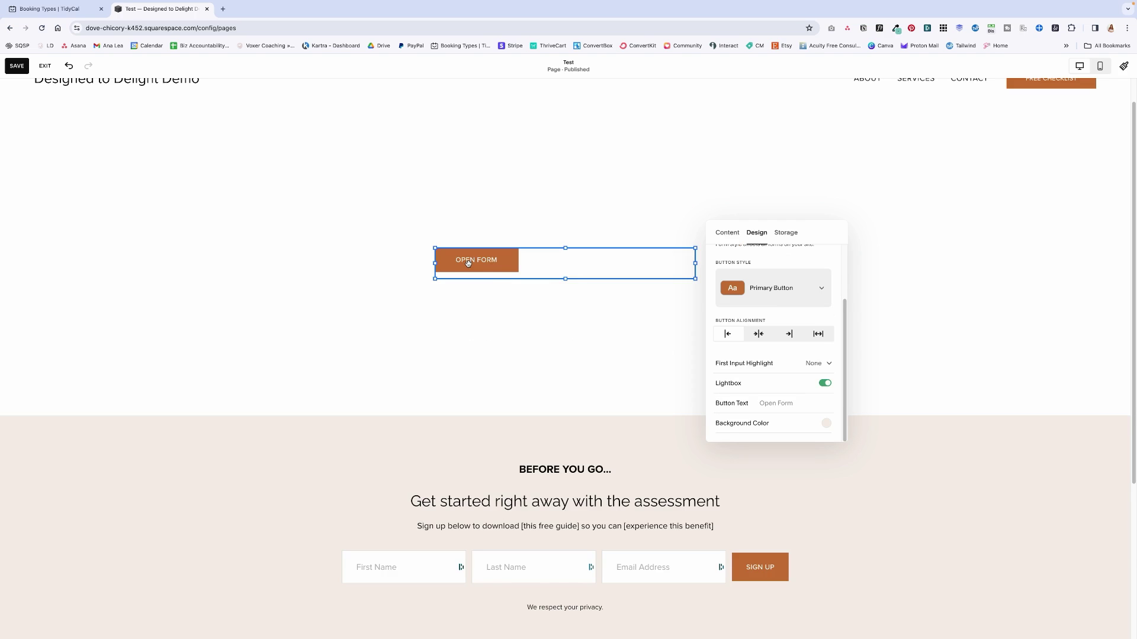
{"action": "left_click", "coordinate": [337, 209]}
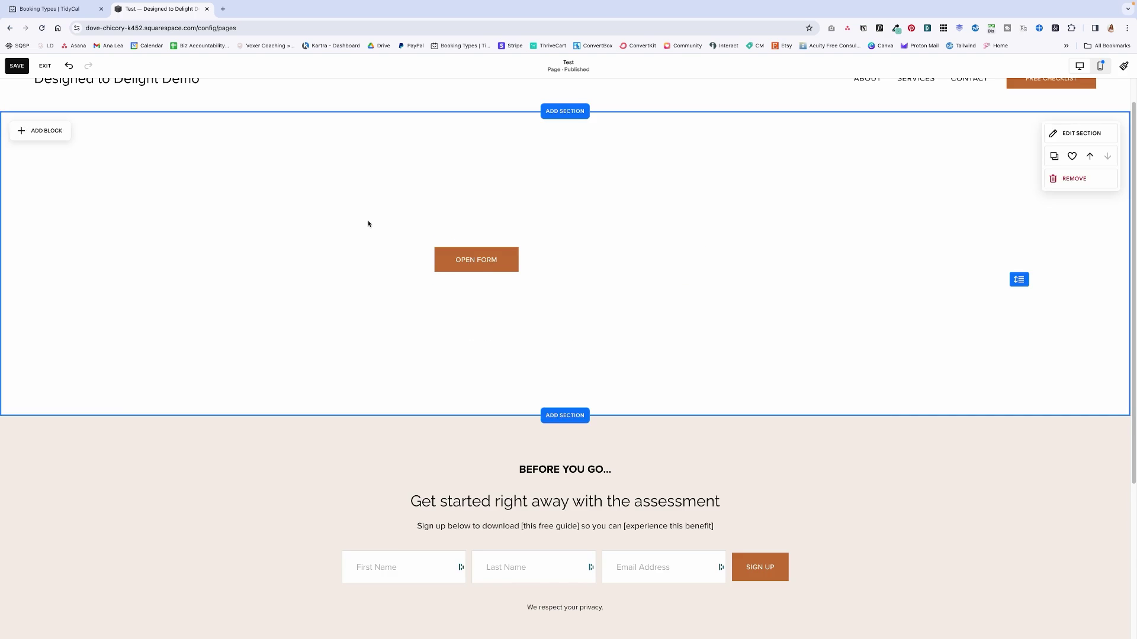
{"action": "left_click", "coordinate": [17, 66]}
- Preview the OPEN FORM pop-up, close it, and return to editing the form block
{"action": "left_click", "coordinate": [45, 67]}
{"action": "left_click", "coordinate": [561, 271]}
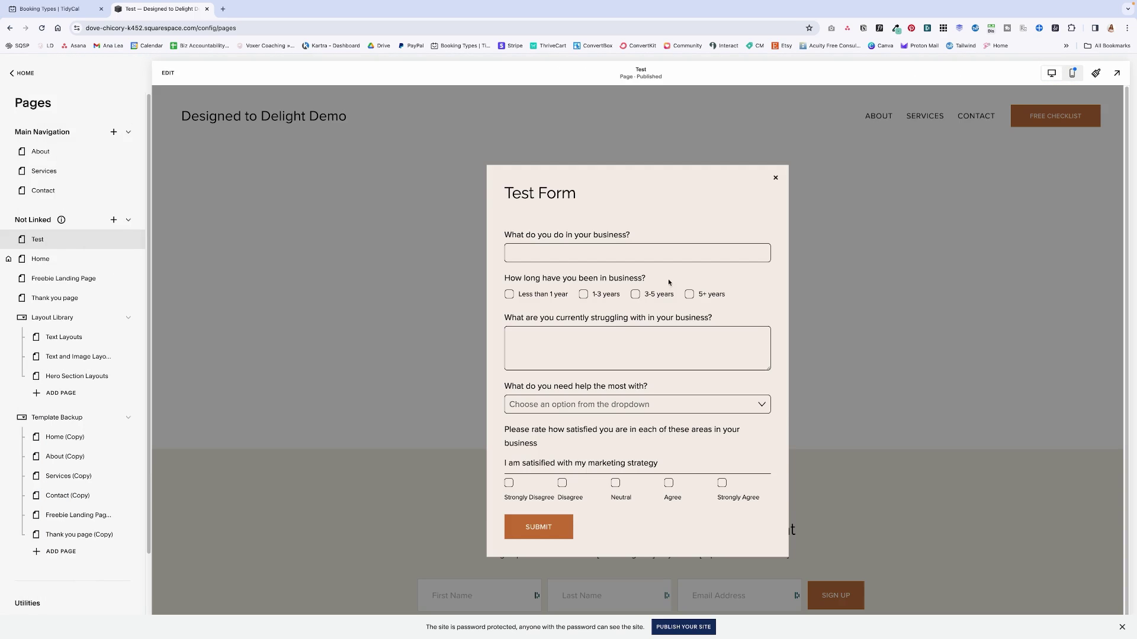
{"action": "key", "text": "Escape"}
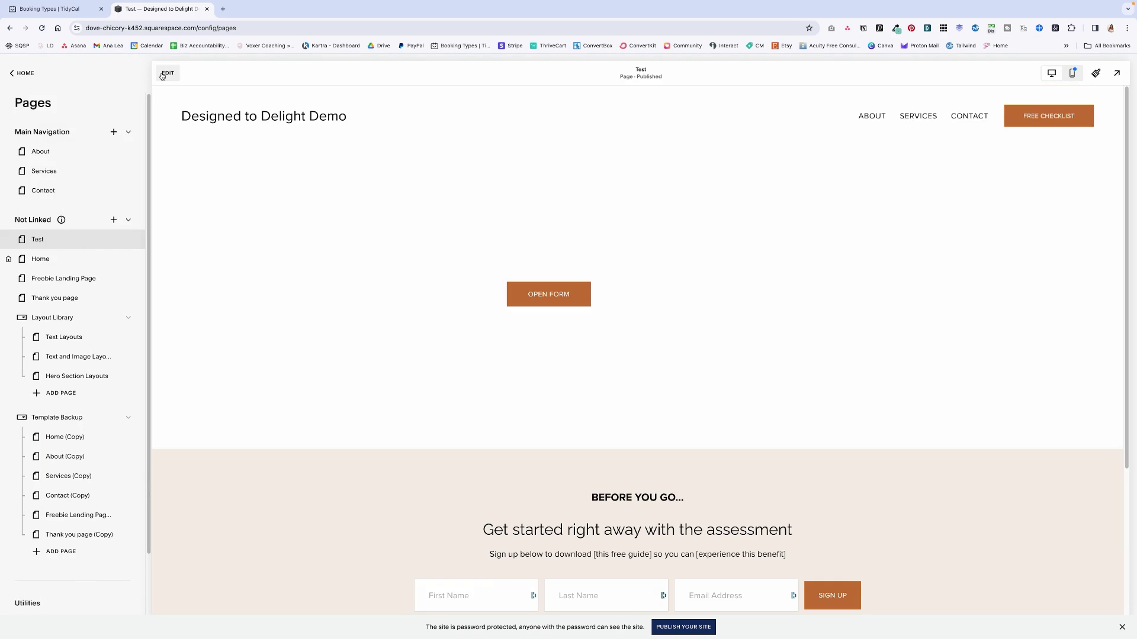
{"action": "left_click", "coordinate": [167, 73]}
{"action": "left_click", "coordinate": [463, 295]}
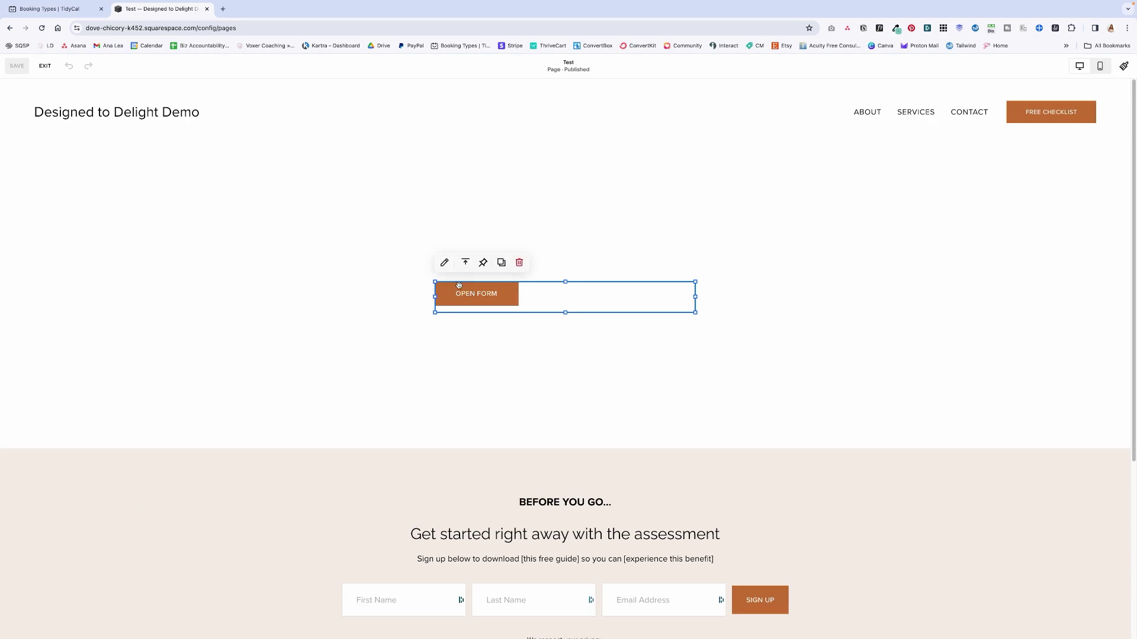
- Turn the form's Lightbox off so the survey displays inline on the page
{"action": "left_click", "coordinate": [443, 261]}
{"action": "scroll", "coordinate": [804, 398], "scroll_direction": "down", "scroll_amount": 3}
{"action": "left_click", "coordinate": [825, 403]}
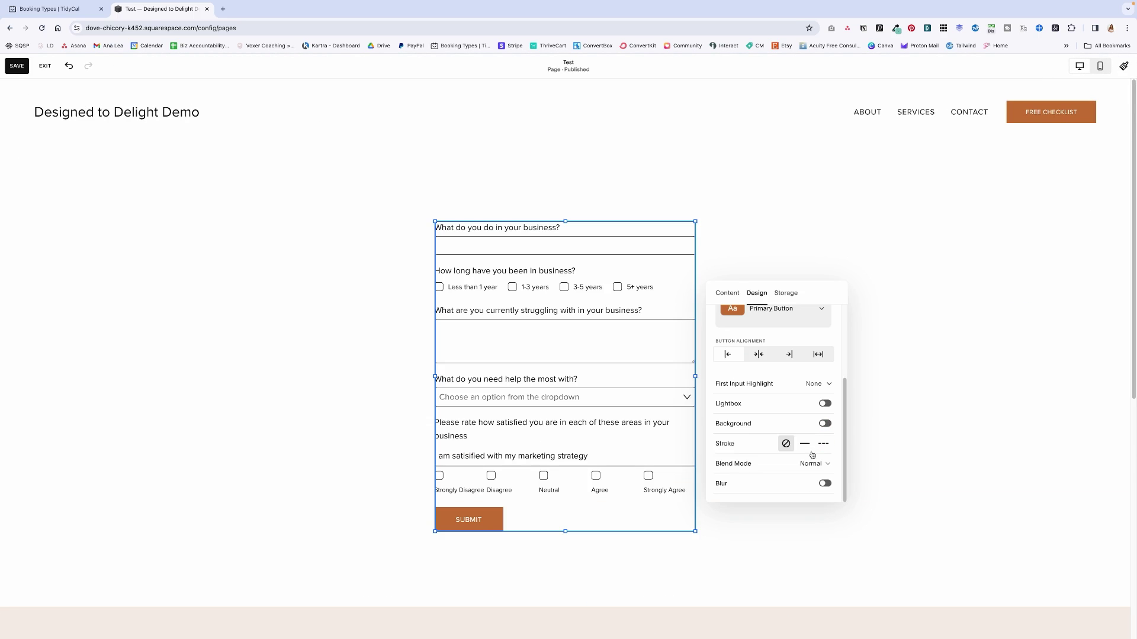
{"action": "left_click", "coordinate": [825, 423]}
{"action": "left_click", "coordinate": [828, 425]}
{"action": "left_click", "coordinate": [827, 425]}
{"action": "left_click", "coordinate": [826, 424]}
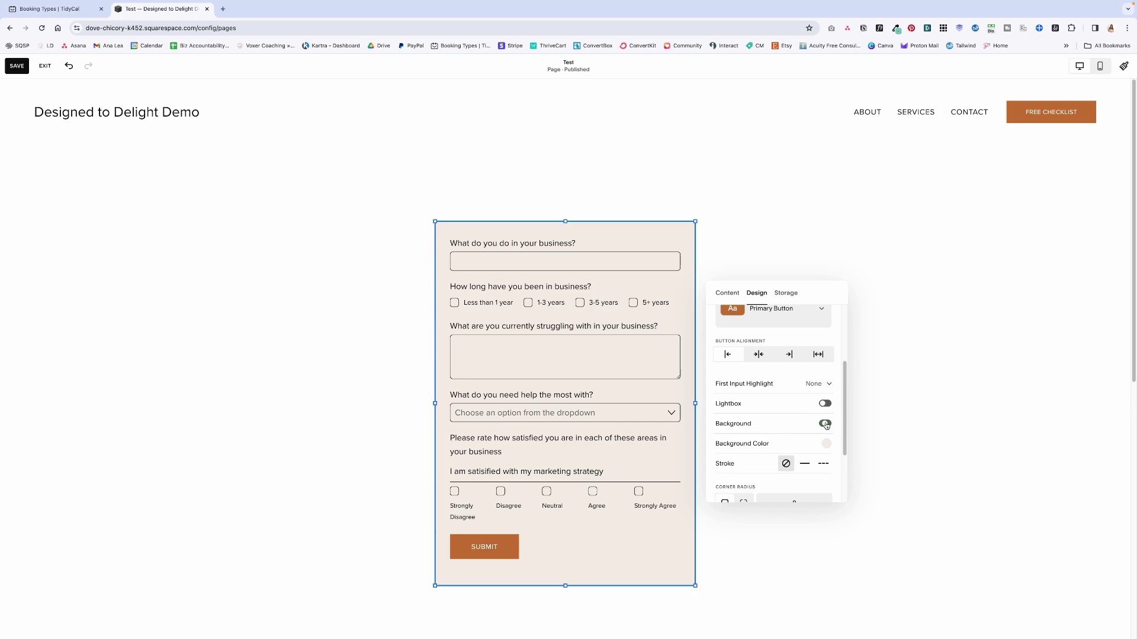
- Give the form a solid stroke, keeping padding at Medium after trying Large
{"action": "left_click", "coordinate": [805, 464]}
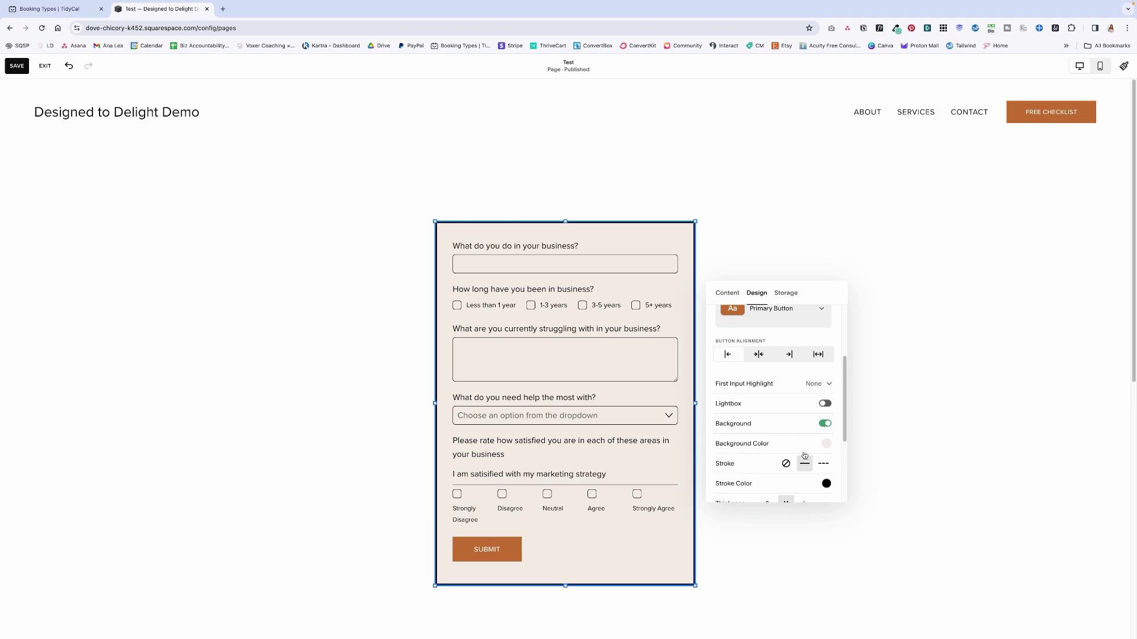
{"action": "scroll", "coordinate": [804, 454], "scroll_direction": "down", "scroll_amount": 3}
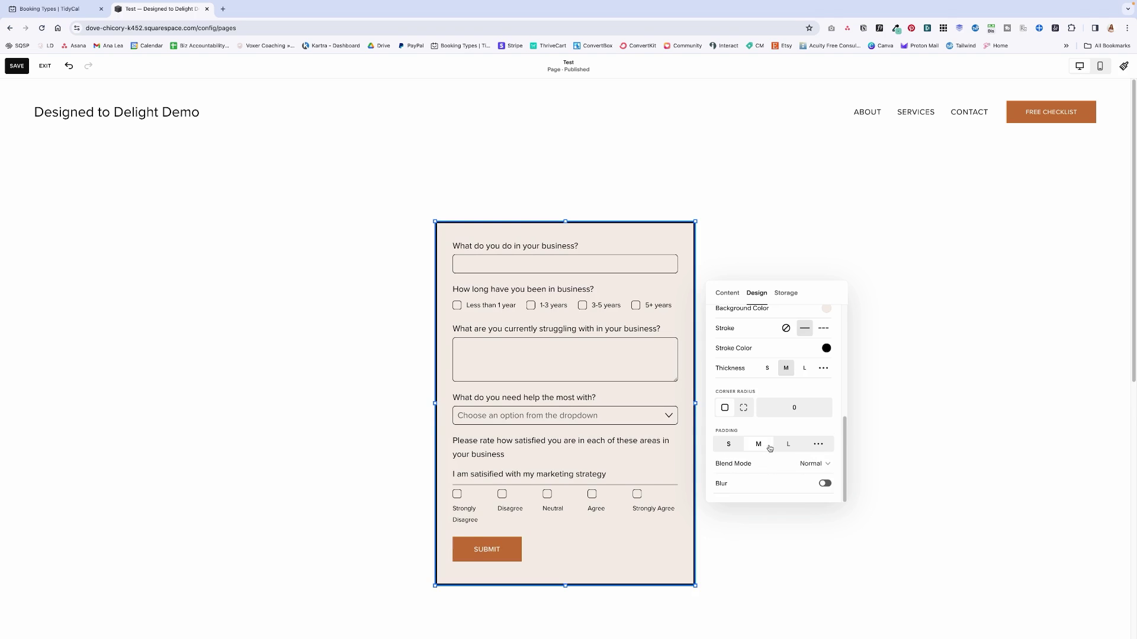
{"action": "left_click", "coordinate": [788, 444]}
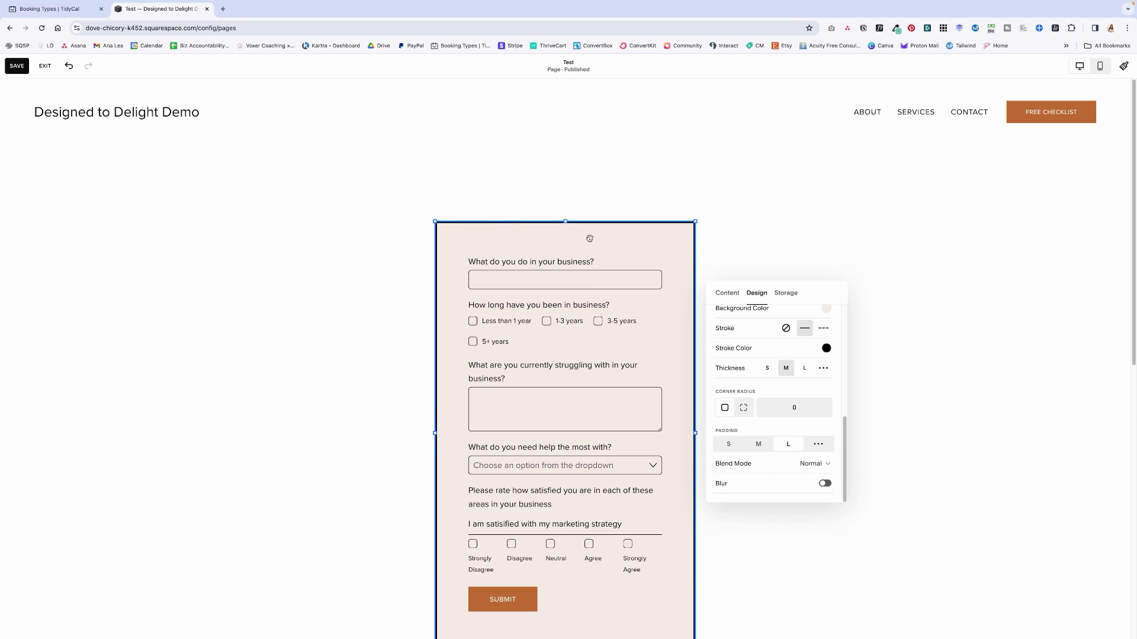
{"action": "left_click", "coordinate": [759, 444]}
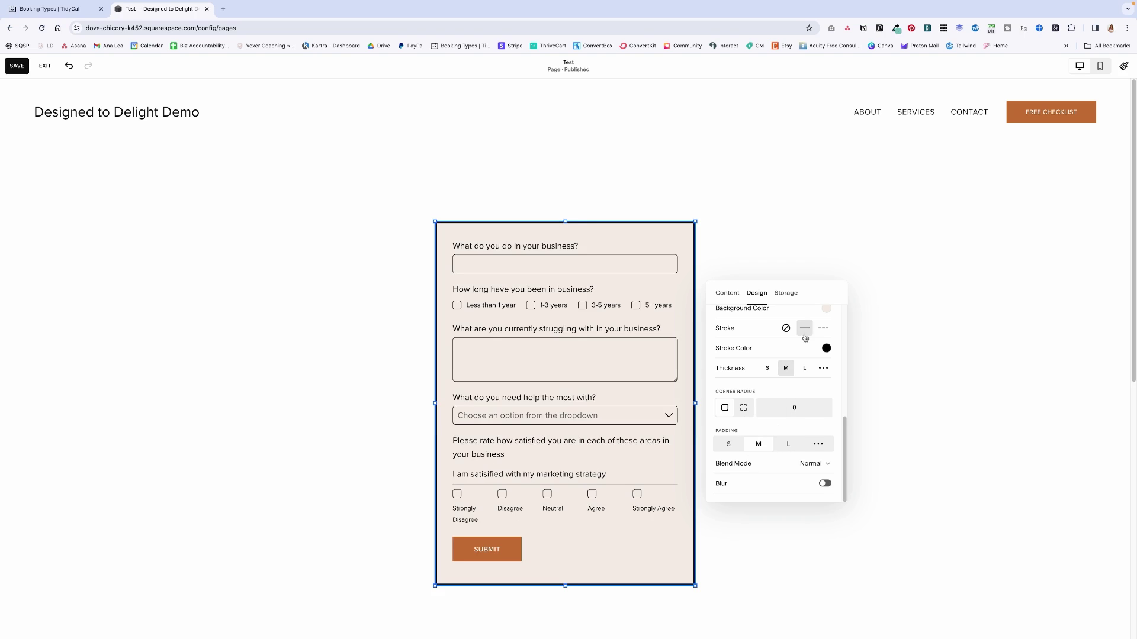
- Switch the form's background fill off
{"action": "scroll", "coordinate": [810, 332], "scroll_direction": "up", "scroll_amount": 2}
{"action": "left_click", "coordinate": [826, 396]}
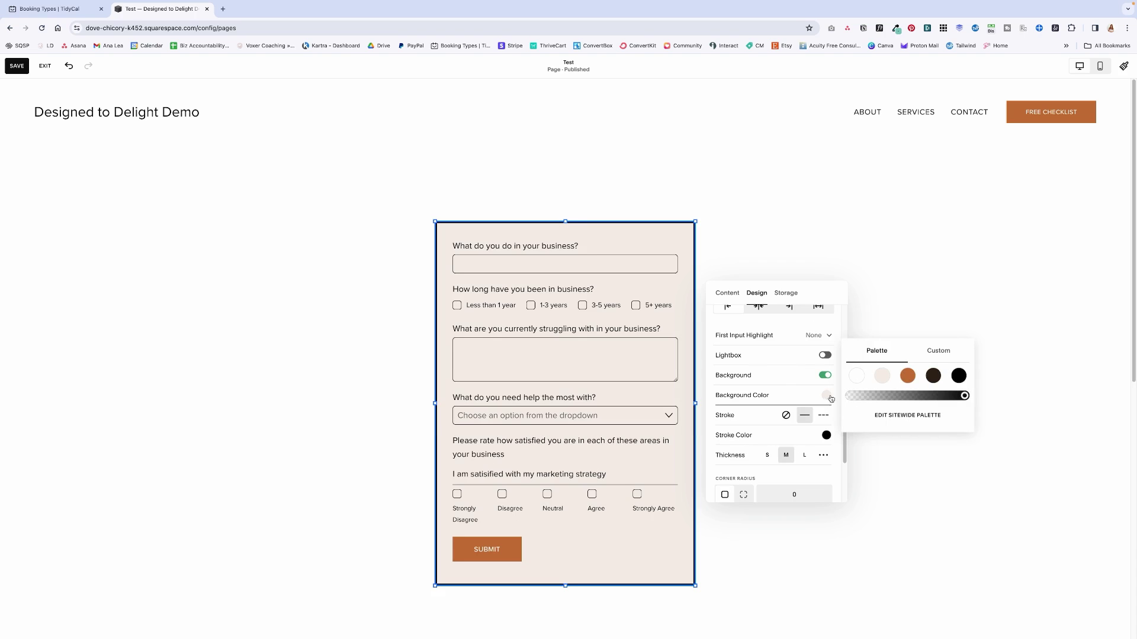
{"action": "left_click", "coordinate": [826, 379]}
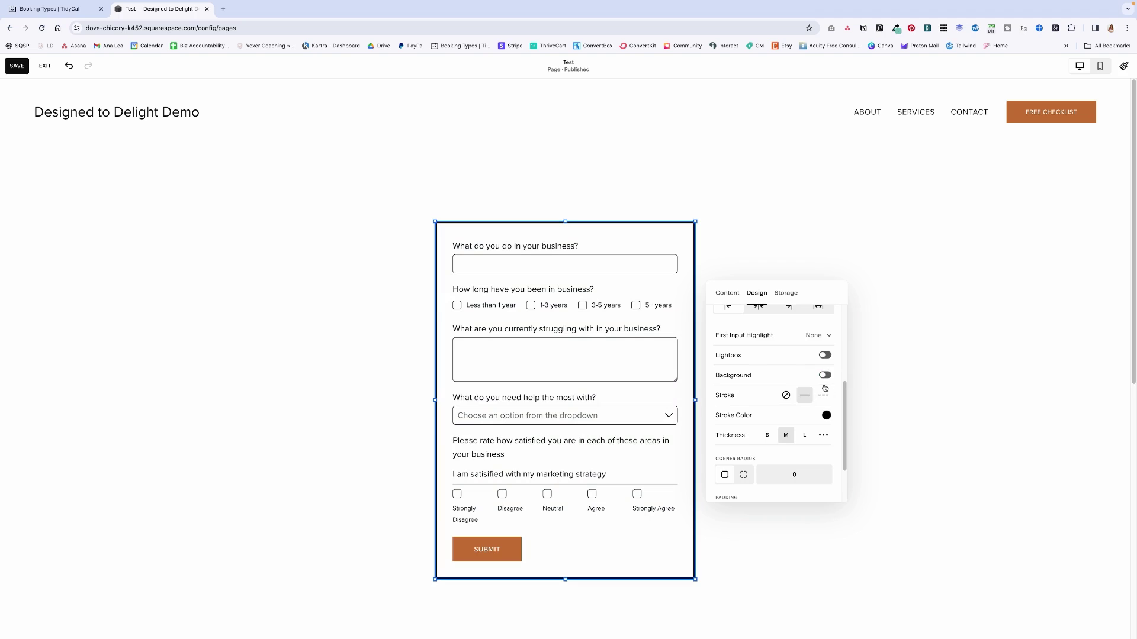
- Set First Input Highlight to None after trying Wave and Glow
{"action": "scroll", "coordinate": [824, 369], "scroll_direction": "up", "scroll_amount": 1}
{"action": "left_click", "coordinate": [817, 369]}
{"action": "left_click", "coordinate": [764, 412]}
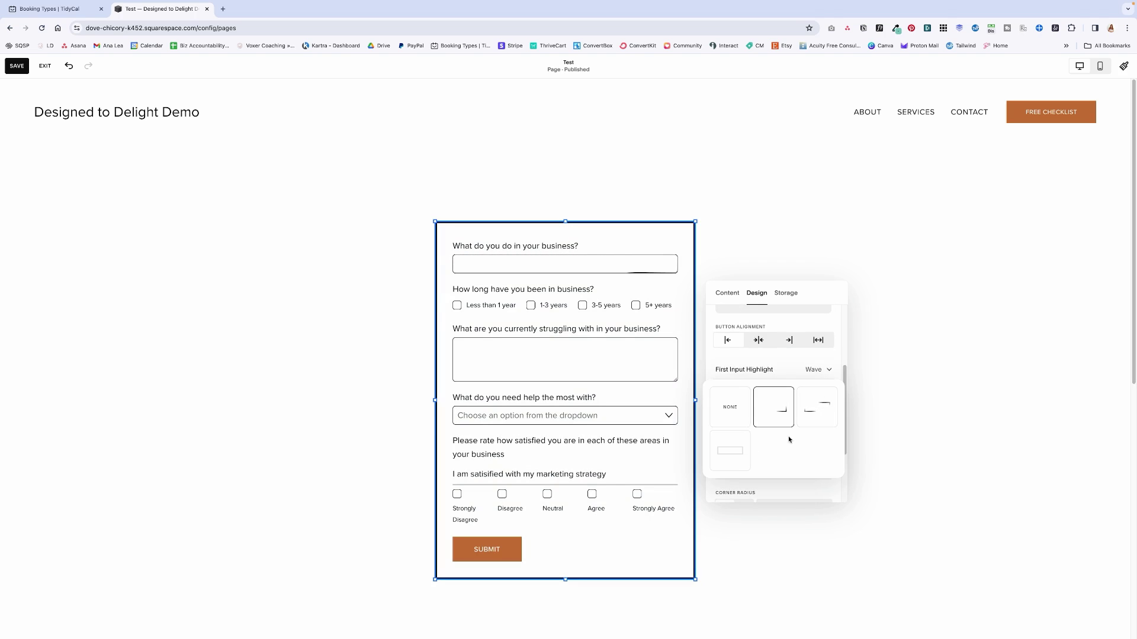
{"action": "left_click", "coordinate": [729, 451]}
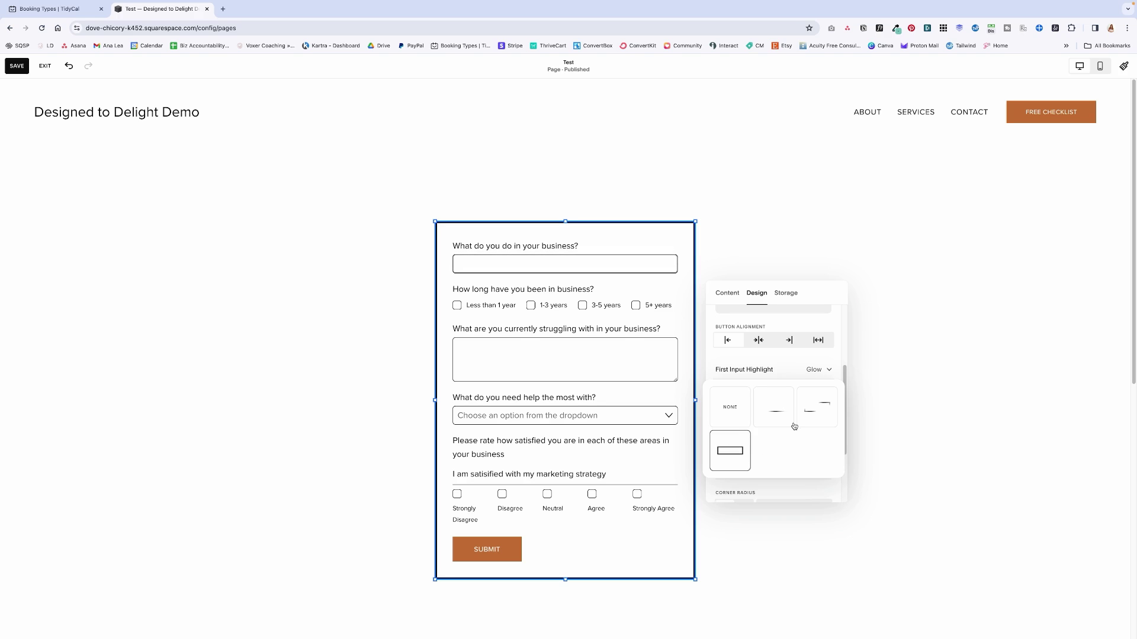
{"action": "left_click", "coordinate": [731, 408]}
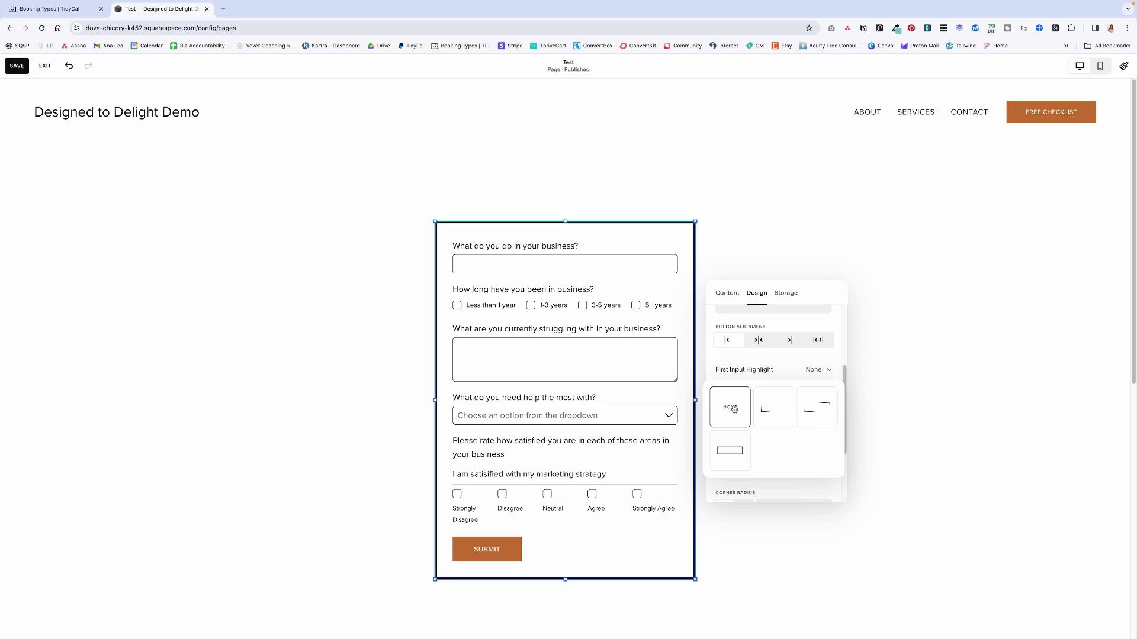
{"action": "left_click", "coordinate": [828, 369]}
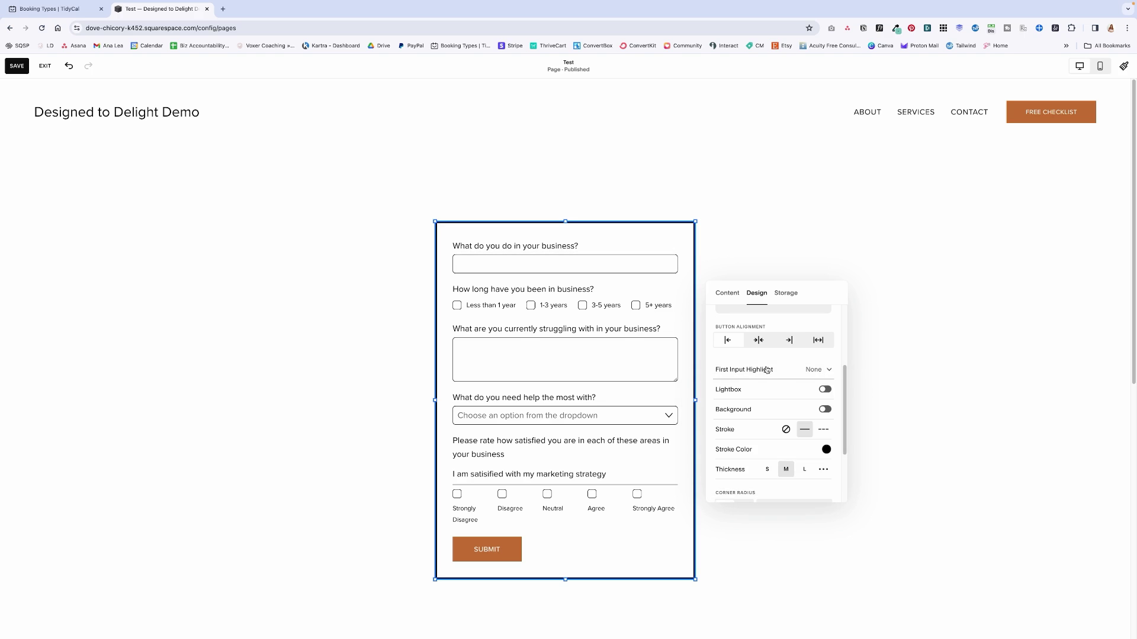
{"action": "scroll", "coordinate": [766, 370], "scroll_direction": "up", "scroll_amount": 4}
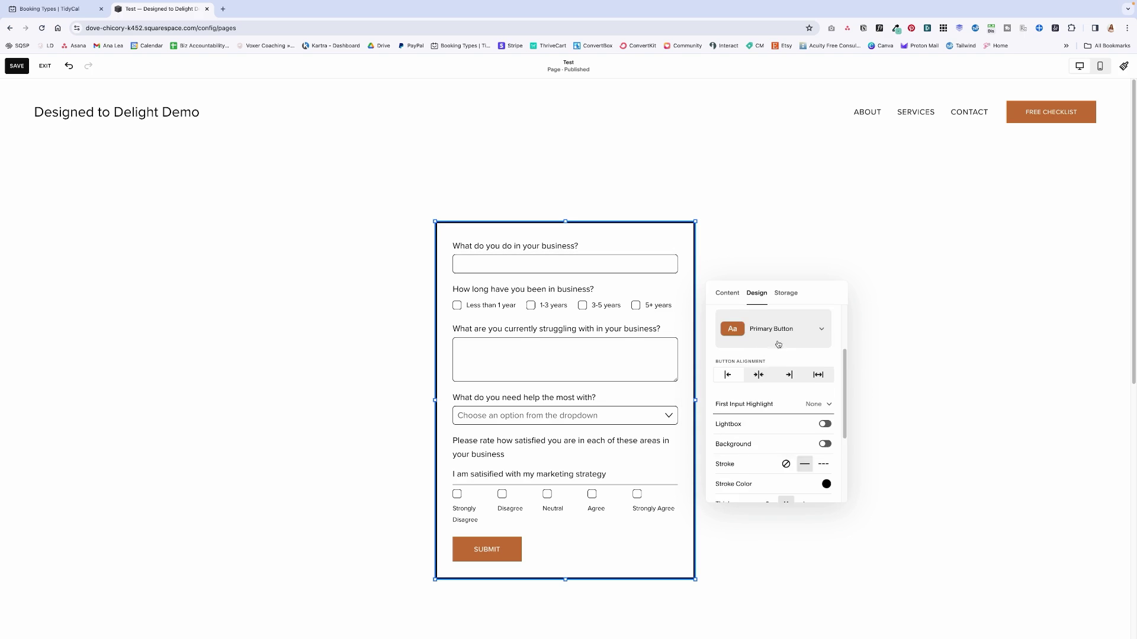
{"action": "left_click", "coordinate": [784, 293]}
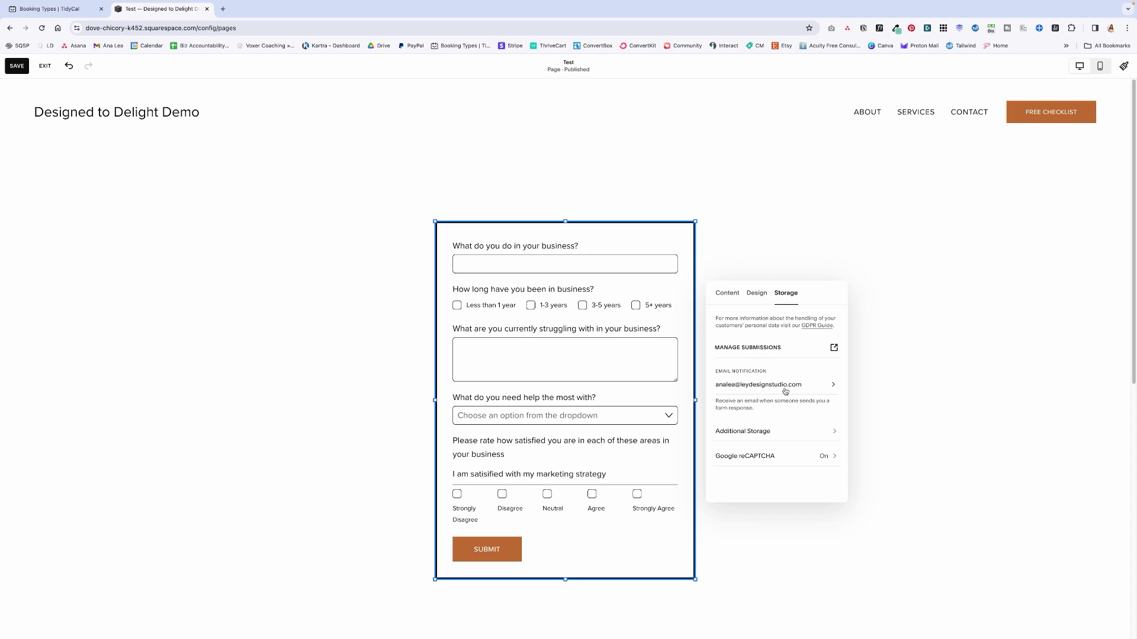
{"action": "left_click", "coordinate": [786, 432]}
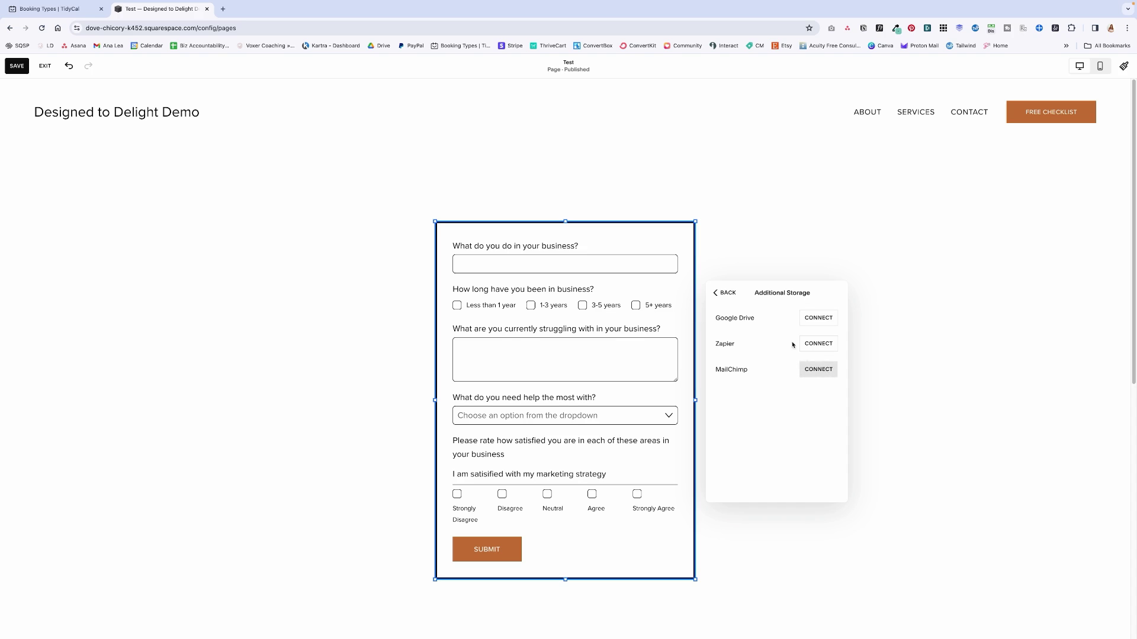
{"action": "left_click", "coordinate": [728, 294]}
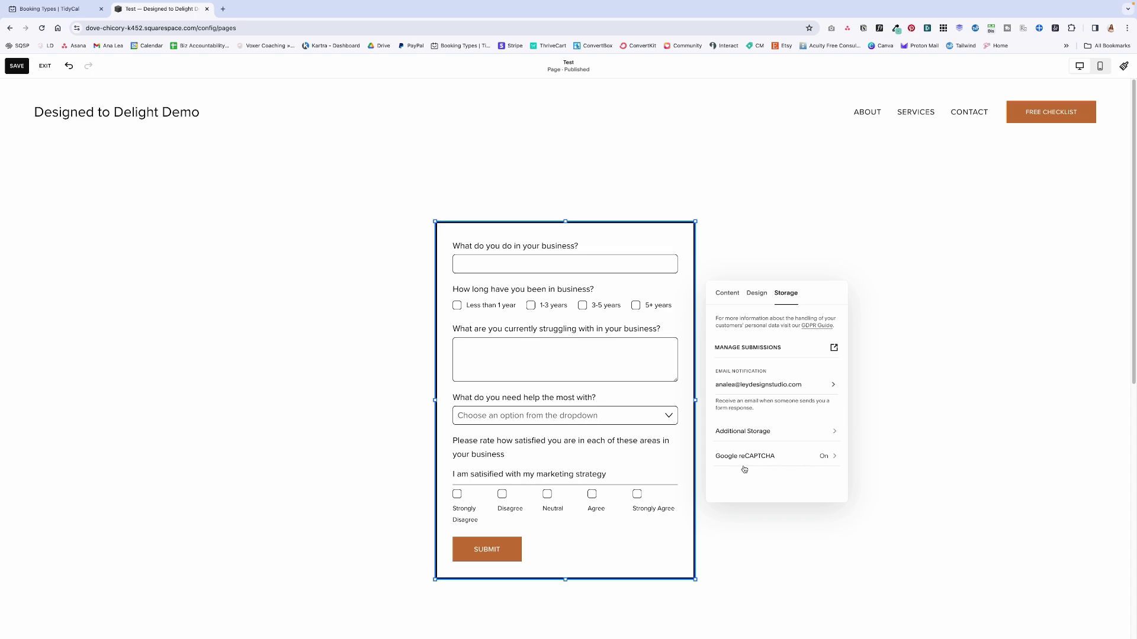
{"action": "left_click", "coordinate": [793, 459]}
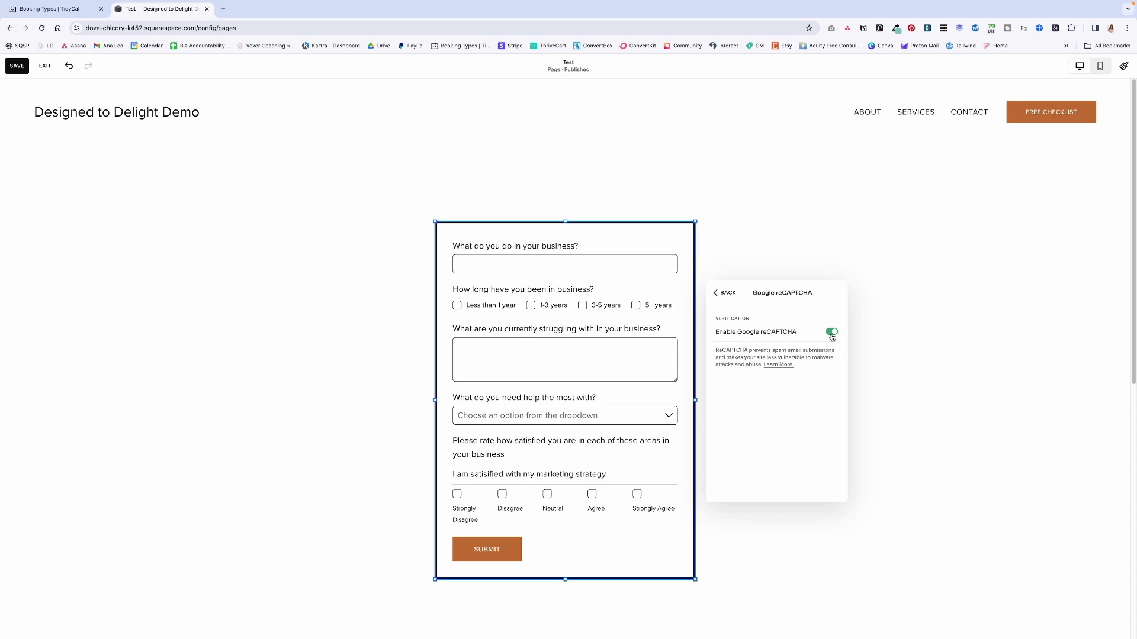
{"action": "left_click", "coordinate": [734, 301]}
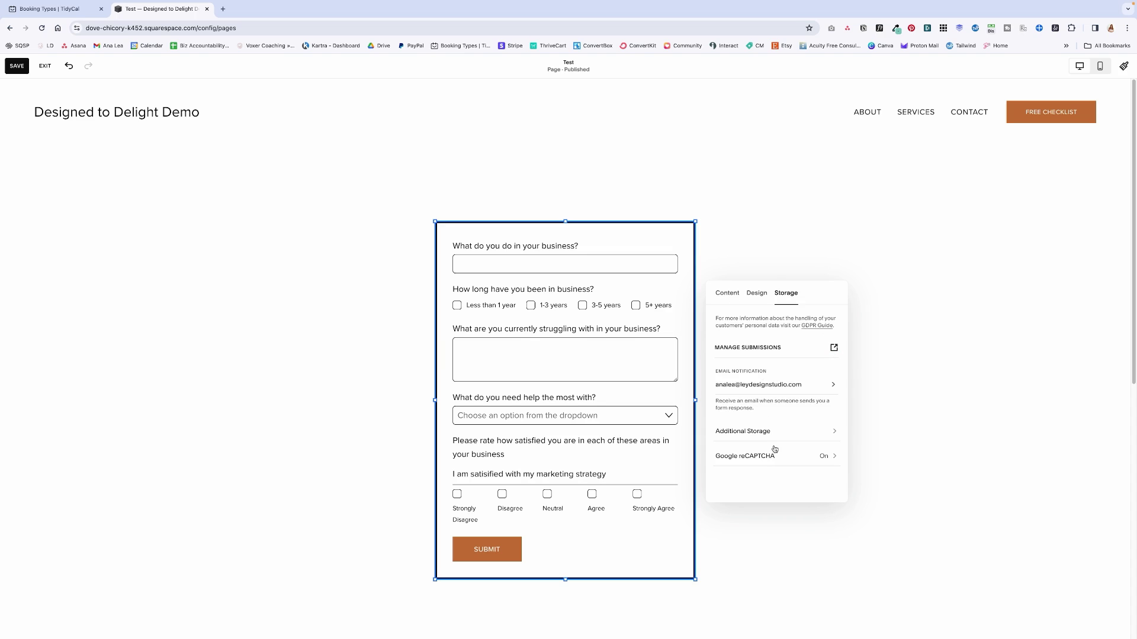
{"action": "left_click", "coordinate": [756, 293]}
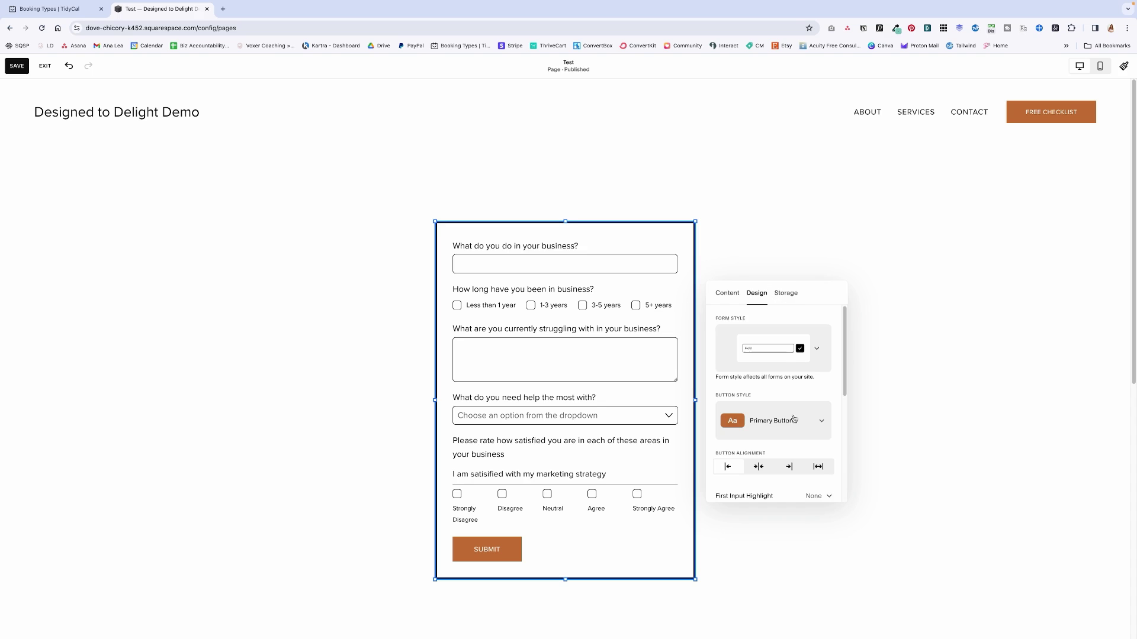
{"action": "left_click", "coordinate": [693, 390]}
{"action": "left_click", "coordinate": [774, 393]}
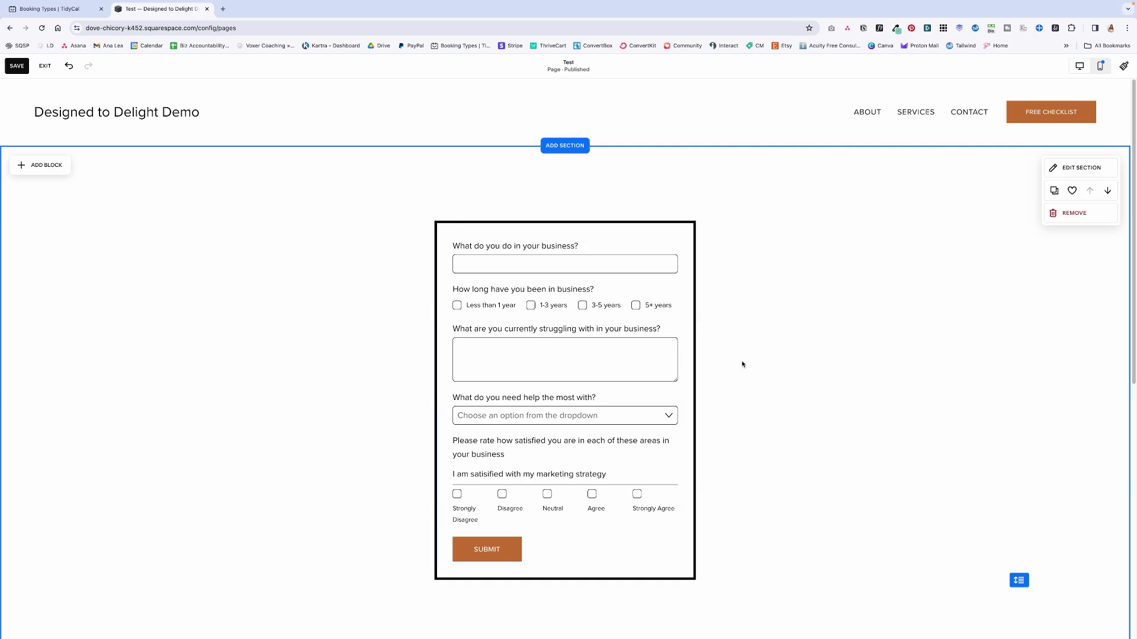
{"action": "left_click", "coordinate": [449, 235]}
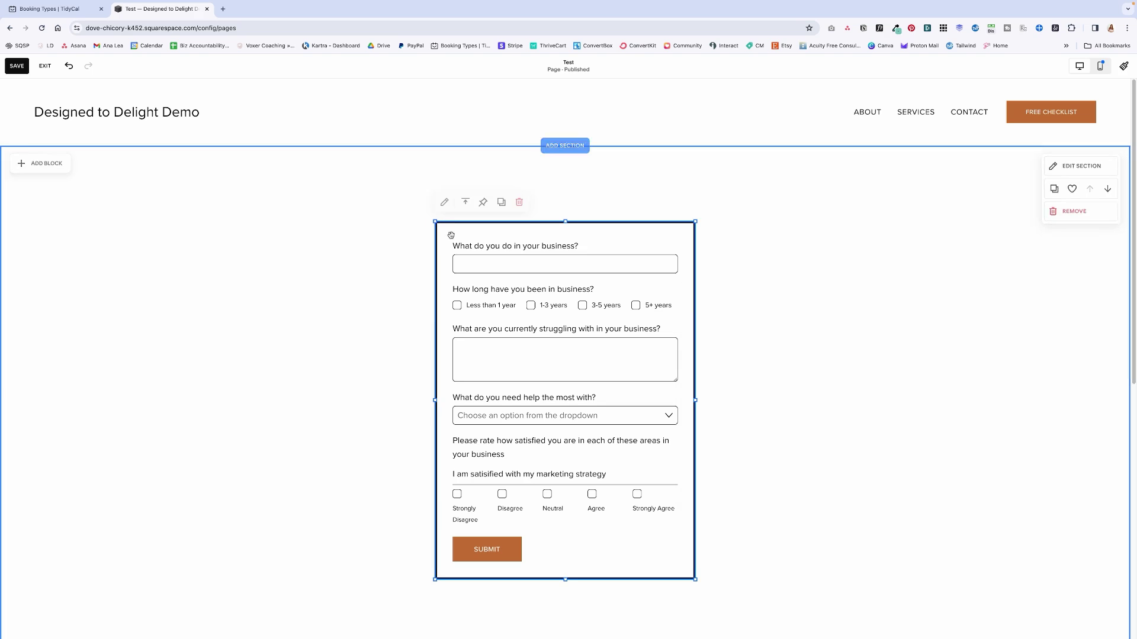
{"action": "left_click", "coordinate": [444, 202]}
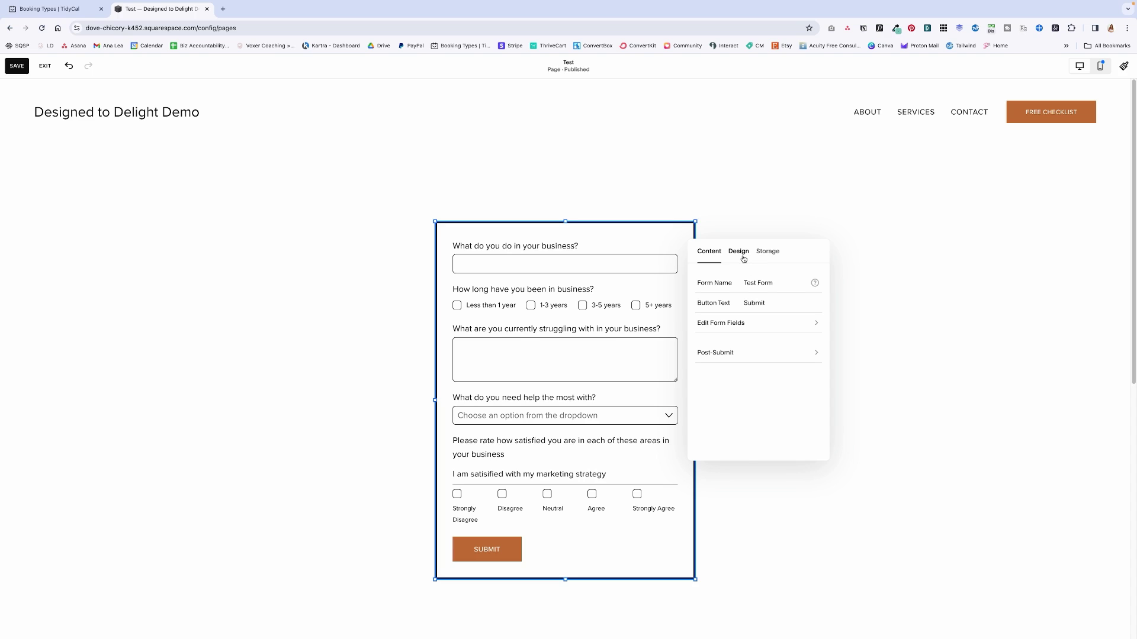
{"action": "left_click", "coordinate": [738, 251]}
{"action": "scroll", "coordinate": [784, 368], "scroll_direction": "down", "scroll_amount": 2}
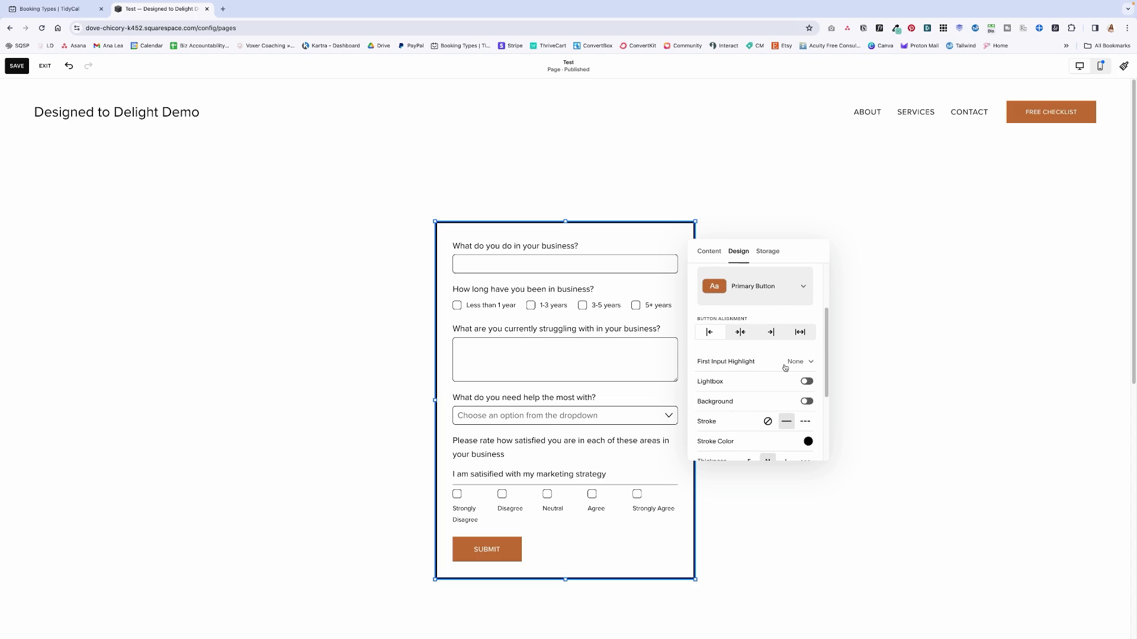